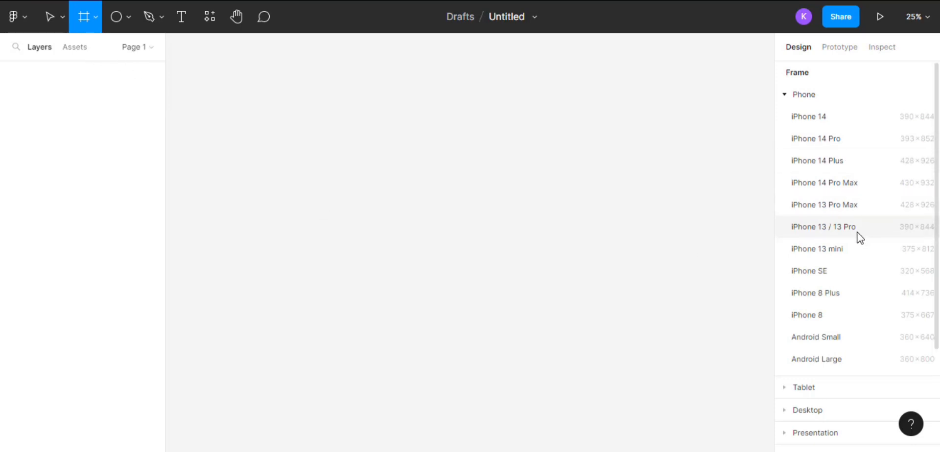
Add a blank iPhone 13 / 13 Pro frame (390×844) to the canvas
left_click(895, 228)
left_click(616, 200)
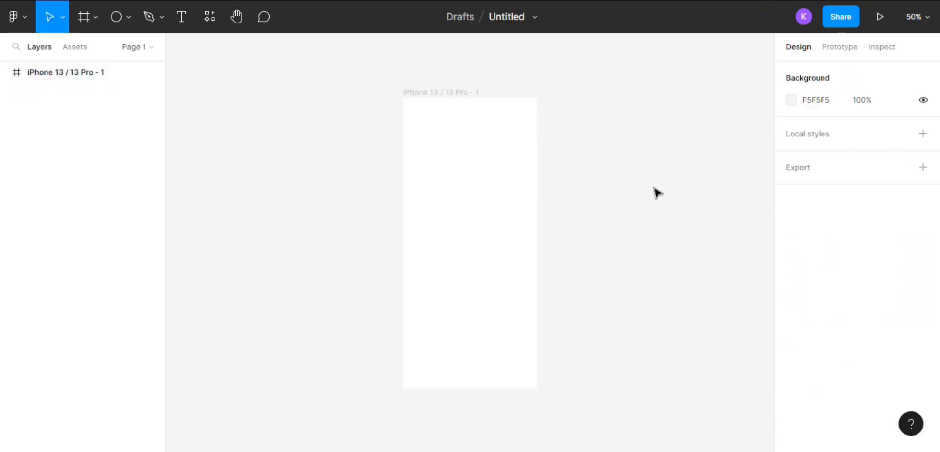
Draw a small 44×44 ellipse inside the phone frame
left_click(462, 92)
key("o")
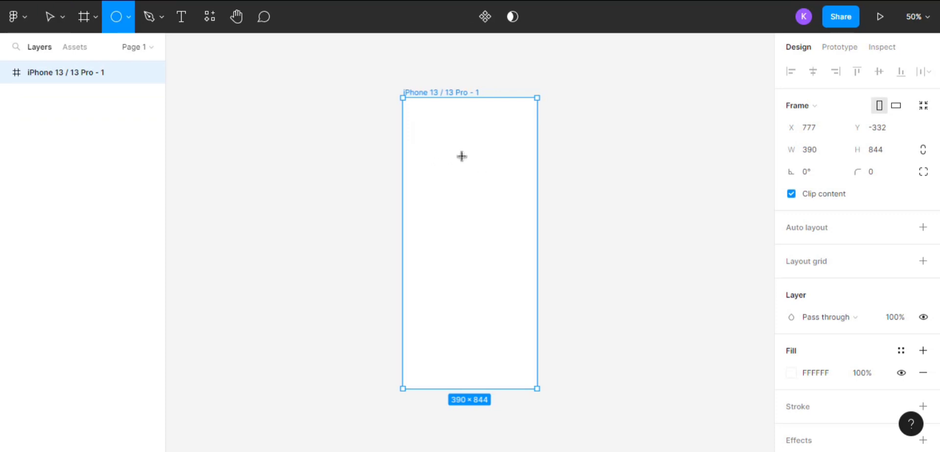
left_click_drag(461, 157, 478, 171)
Fill the circle with a linear gradient #12F1FF to #022BFF at 100% and move it above the frame top
left_click(791, 372)
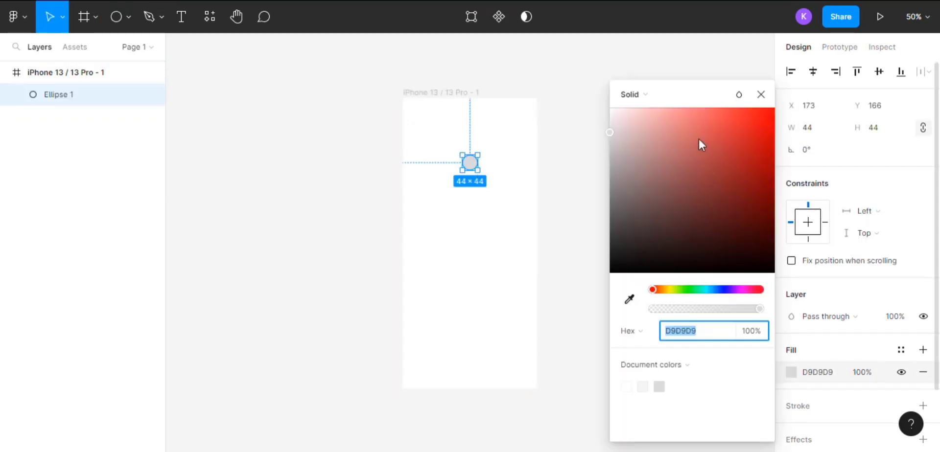
left_click(672, 94)
left_click(647, 112)
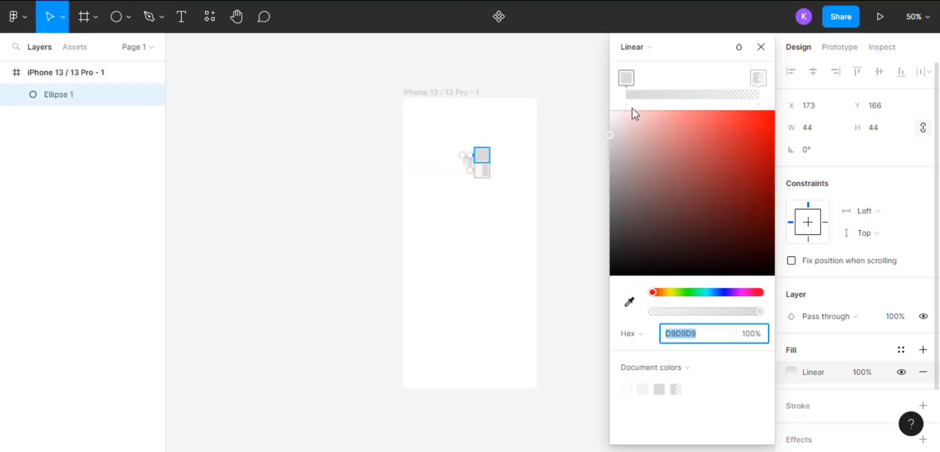
left_click(709, 293)
left_click(764, 117)
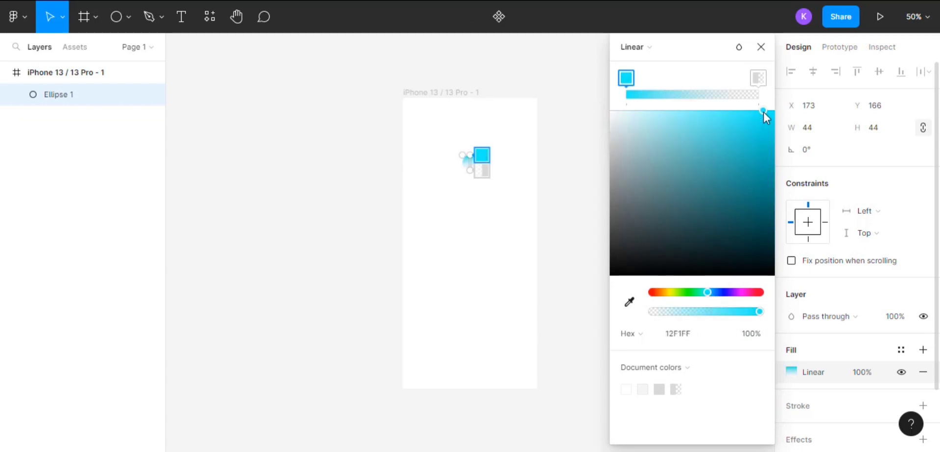
left_click(758, 78)
left_click(723, 293)
left_click(759, 159)
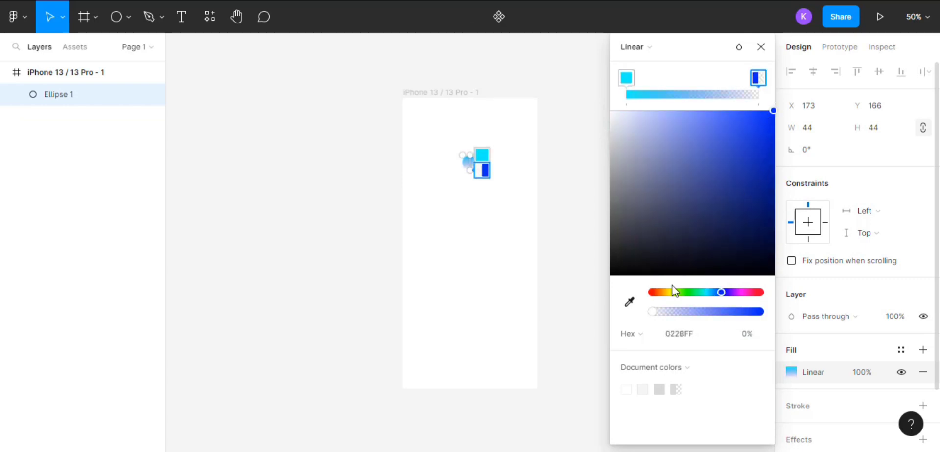
left_click_drag(739, 313, 764, 313)
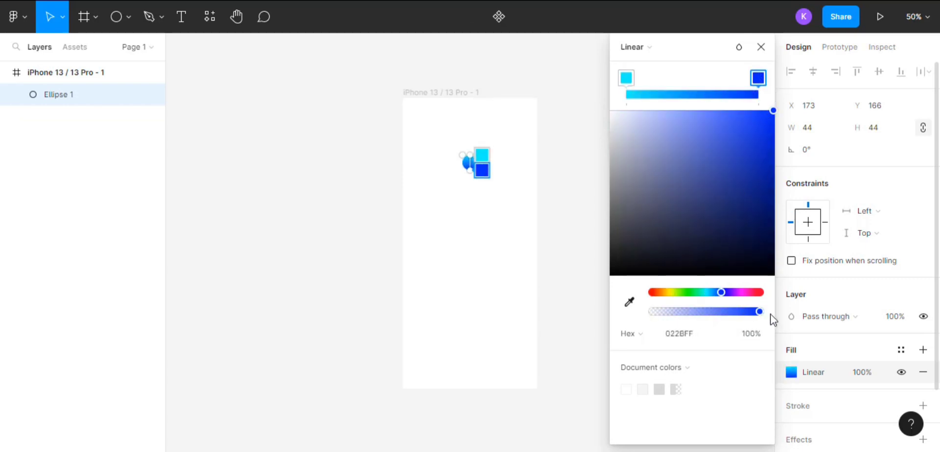
left_click(761, 48)
left_click(625, 225)
left_click_drag(470, 162, 470, 152)
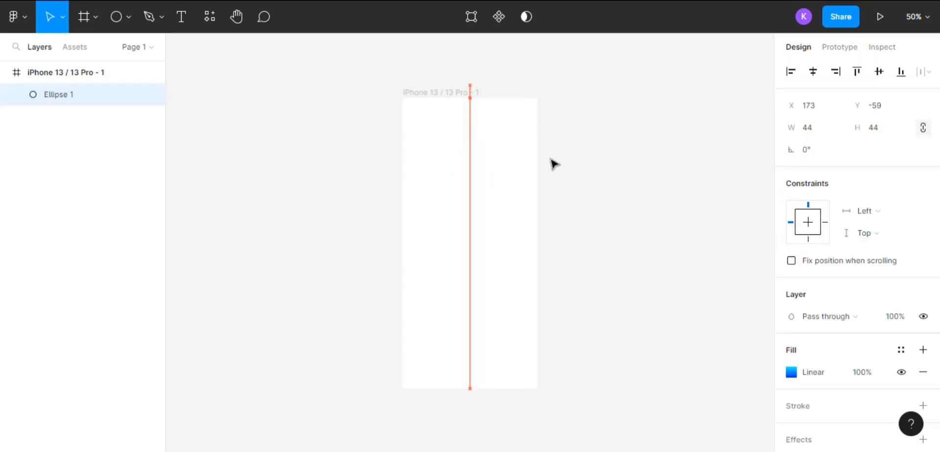
Duplicate the phone frame to its right as frame 2
left_click(599, 160)
left_click(429, 93)
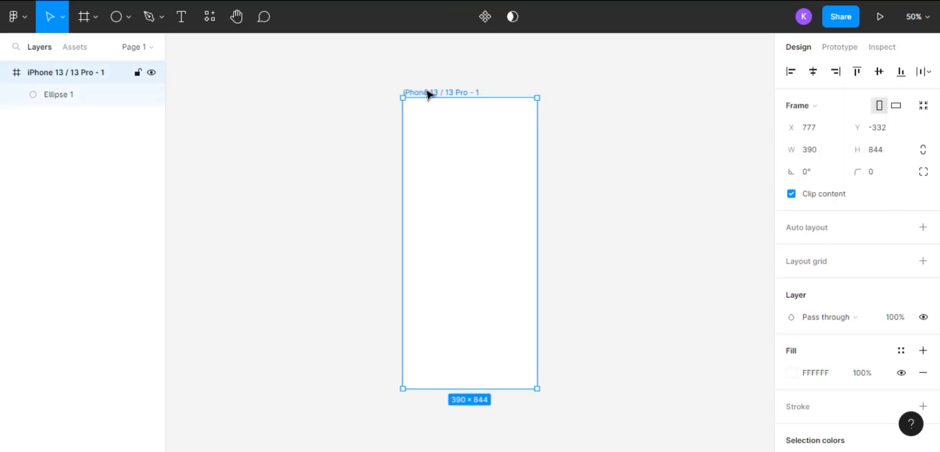
left_click_drag(428, 93, 588, 93)
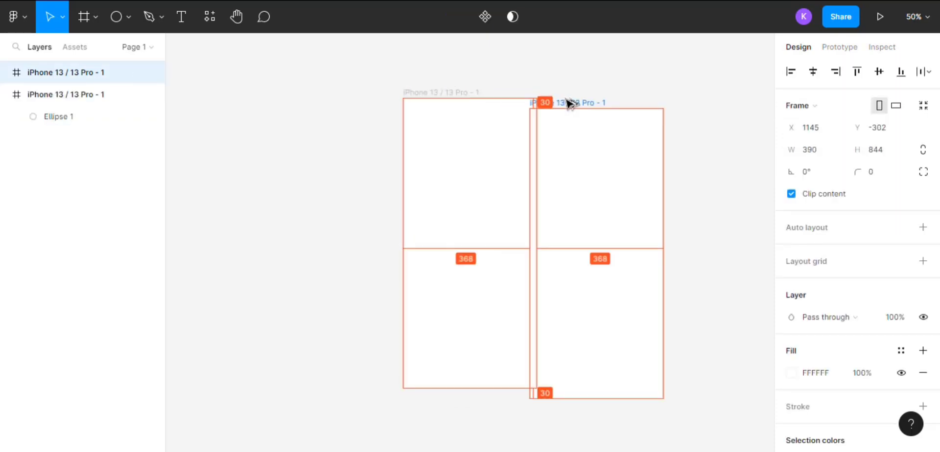
left_click(656, 69)
left_click_drag(676, 74, 524, 78)
Centre the gradient circle vertically inside frame 2
left_click(452, 94)
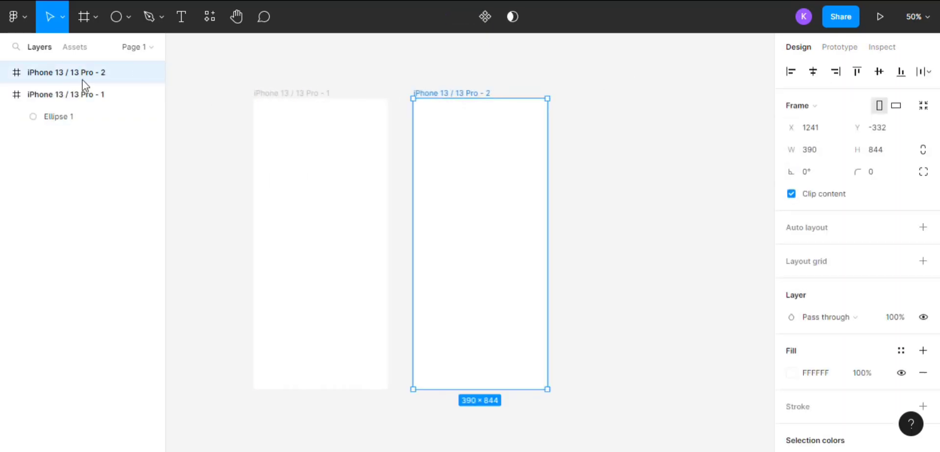
left_click(16, 72)
left_click(59, 96)
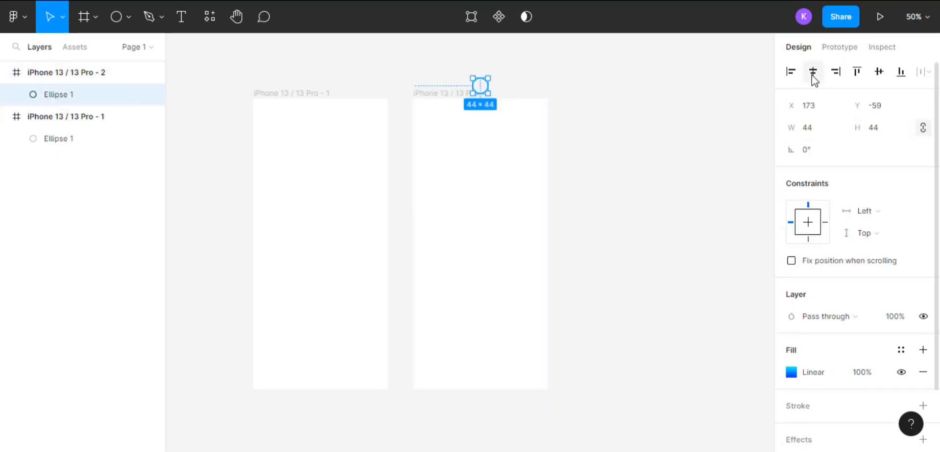
left_click(878, 71)
left_click(661, 144)
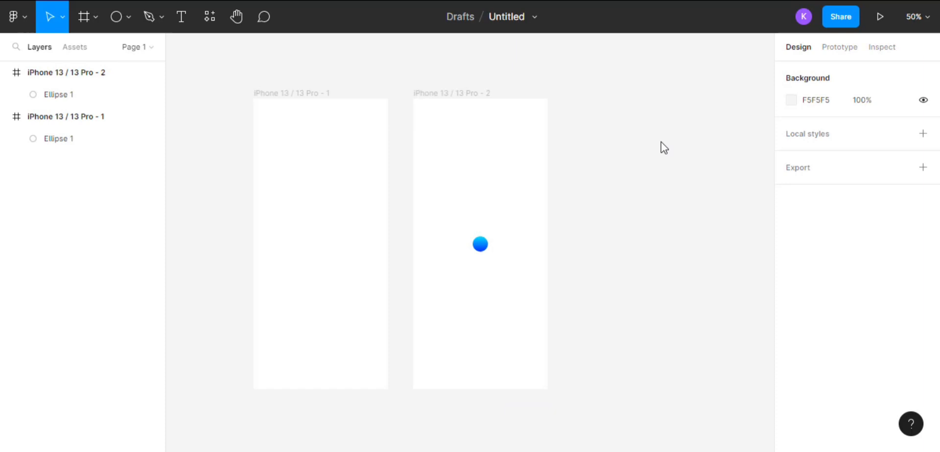
Duplicate frame 2 as frame 3 with a 92×92 circle, then copy frame 2 again after it
left_click(439, 93)
left_click_drag(449, 92, 617, 95)
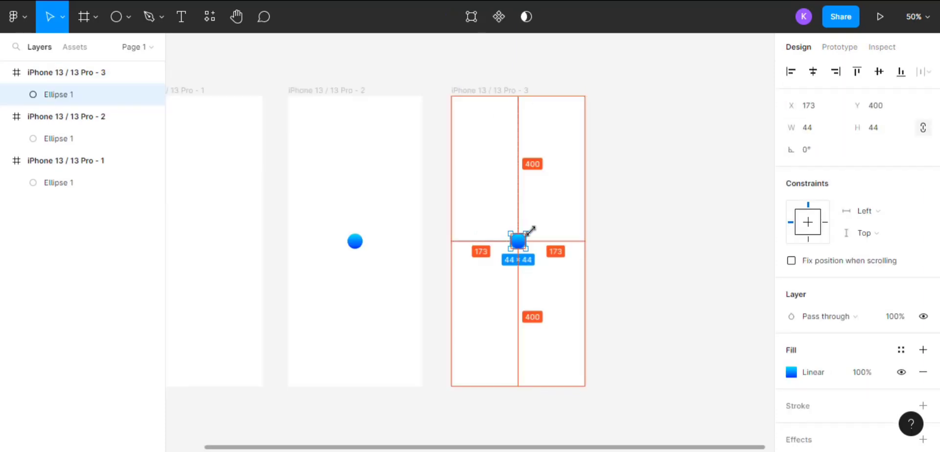
left_click_drag(531, 230, 536, 227)
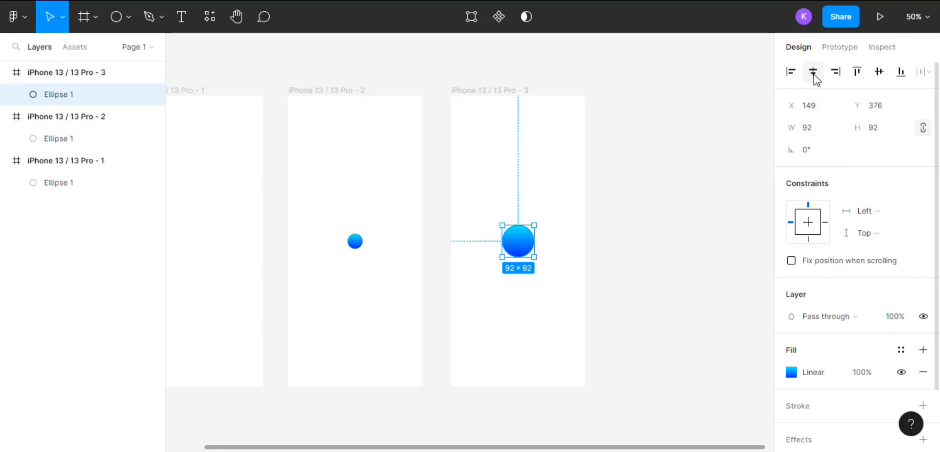
left_click(338, 90)
left_click_drag(353, 94, 633, 90, "alt")
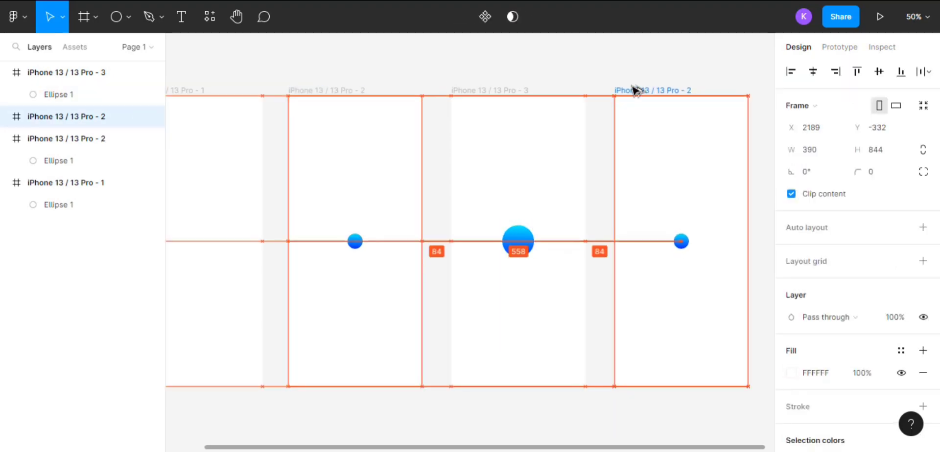
Duplicate frames to extend the alternating small/large circle sequence up to frame 8
left_click(321, 91)
left_click_drag(321, 91, 632, 91, "alt")
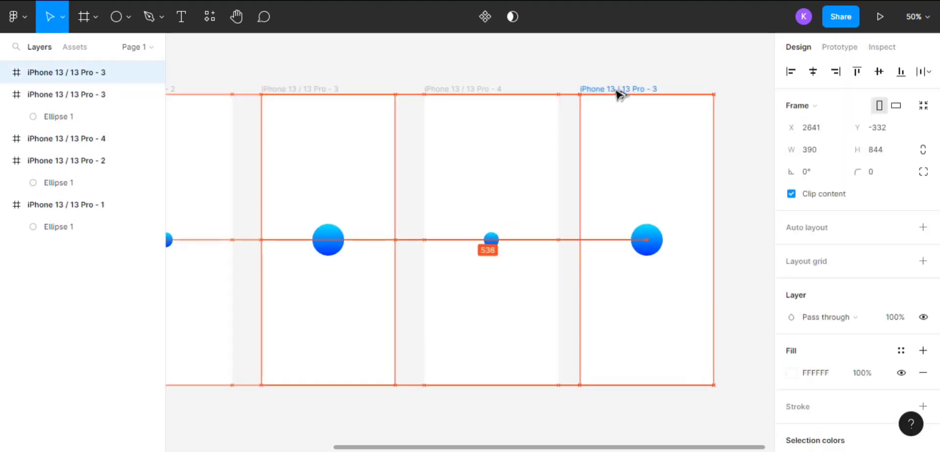
left_click(295, 94)
left_click_drag(295, 94, 607, 104, "alt")
left_click(668, 81)
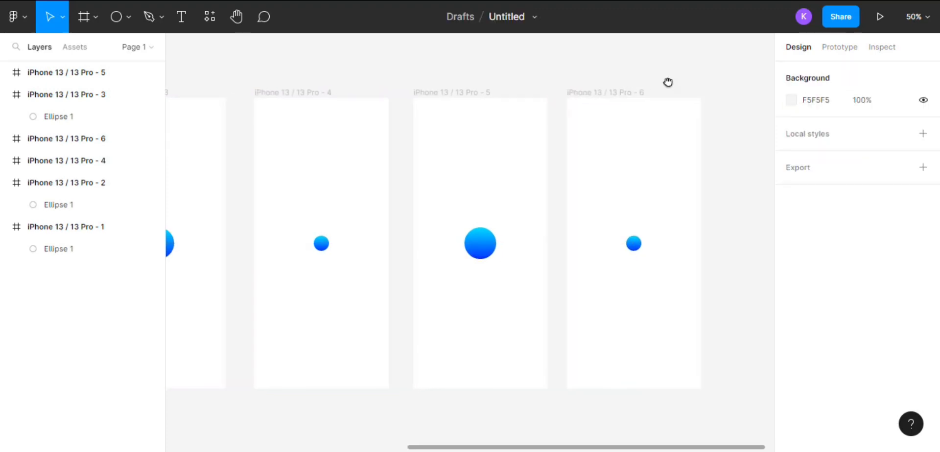
left_click(321, 100)
mouse_move(321, 99)
left_mouse_down("alt")
mouse_move(631, 100)
mouse_move(621, 101)
left_mouse_up("alt")
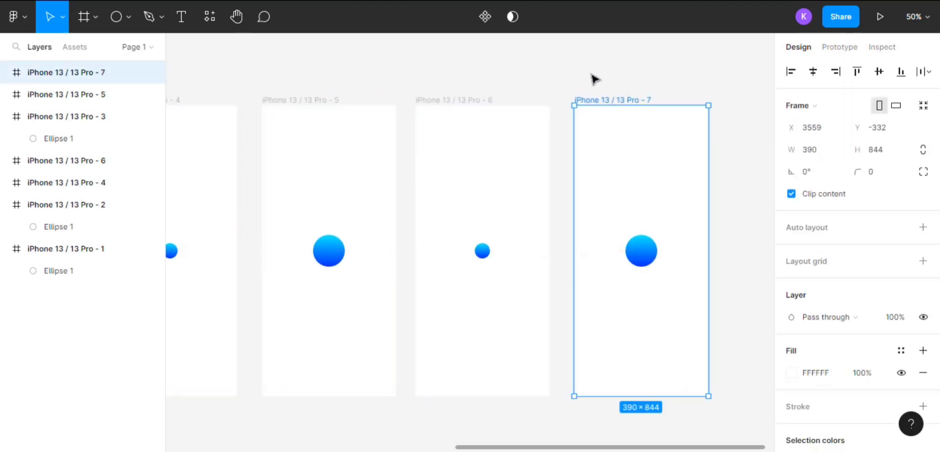
left_click(316, 102)
mouse_move(316, 103)
left_mouse_down("alt")
mouse_move(505, 104)
mouse_move(485, 103)
left_mouse_up("alt")
Enlarge frame 8's circle to 972×972 so the gradient fills the whole screen
left_click(521, 255)
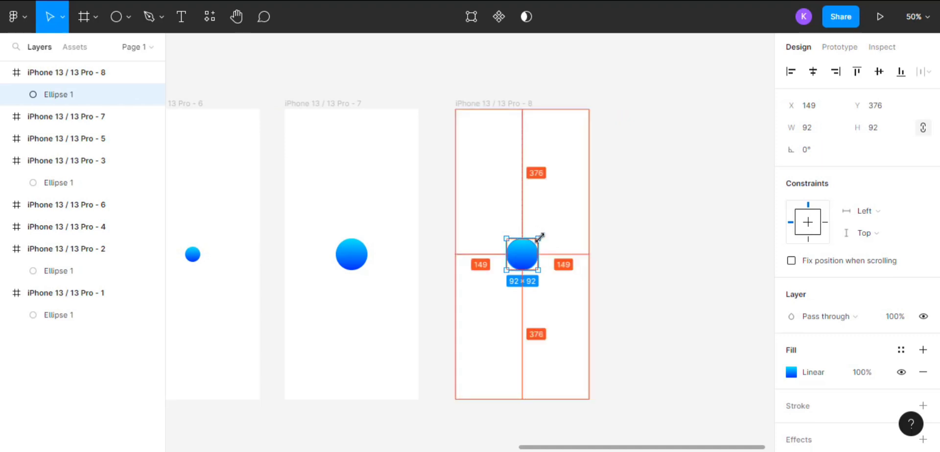
left_click_drag(540, 237, 636, 89)
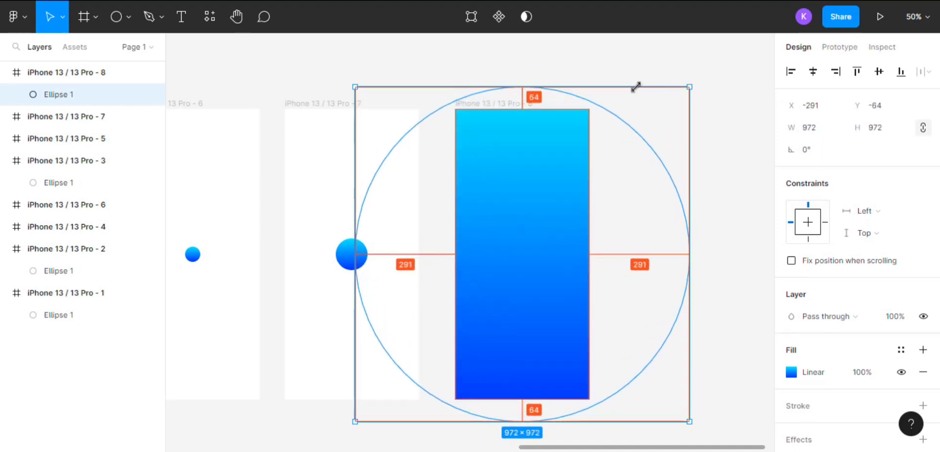
left_click(726, 184)
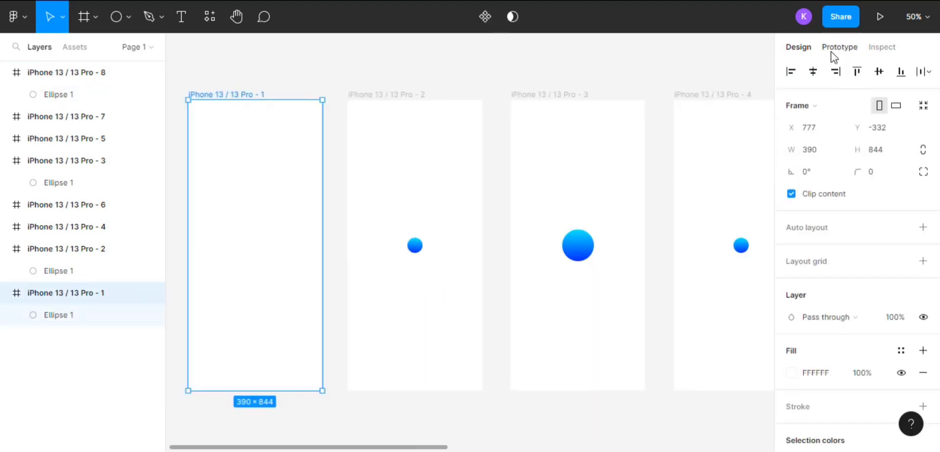
Link frame 1 to frame 2 with an After delay 100ms trigger and Smart animate
left_click(840, 47)
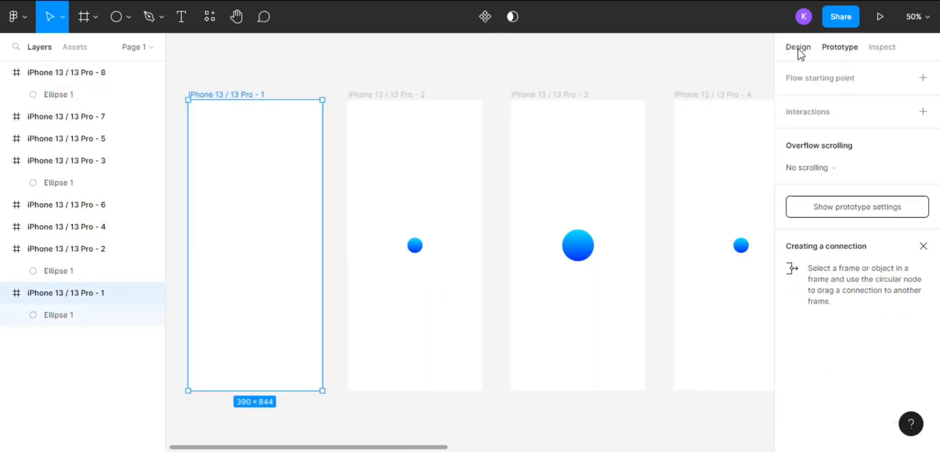
left_click_drag(323, 246, 384, 254)
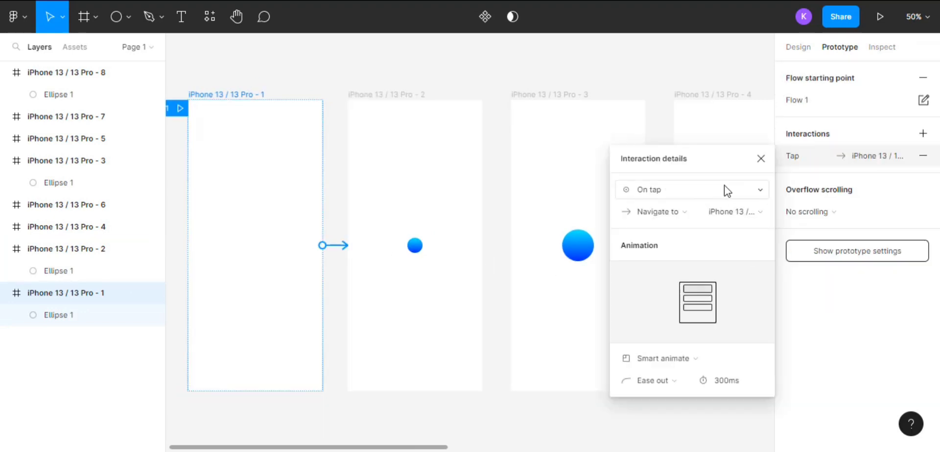
left_click(756, 192)
left_click(681, 358)
type("1")
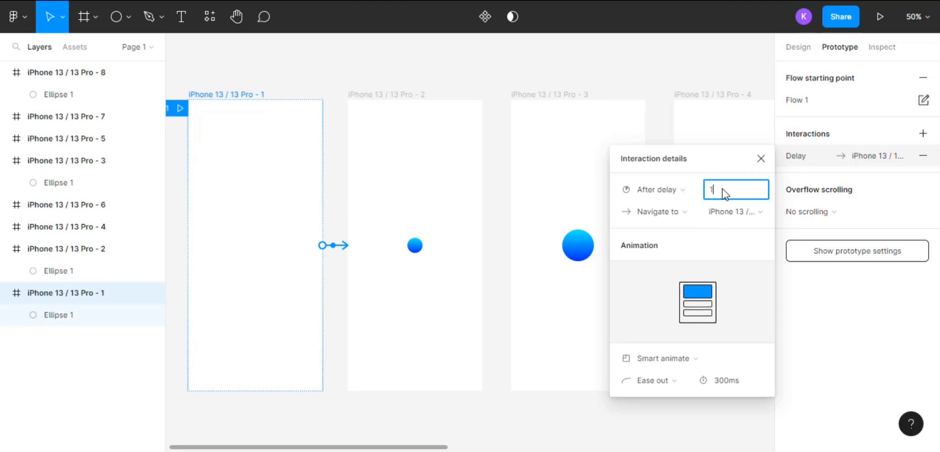
type("00")
key("Return")
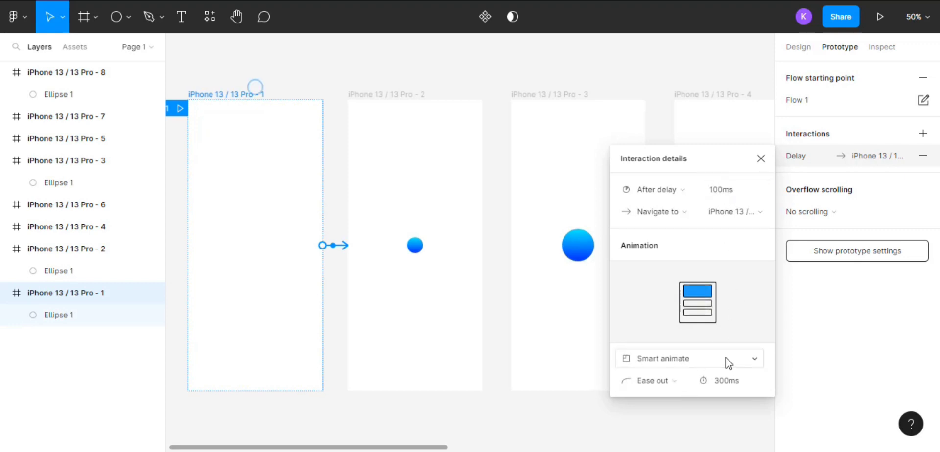
left_click(753, 357)
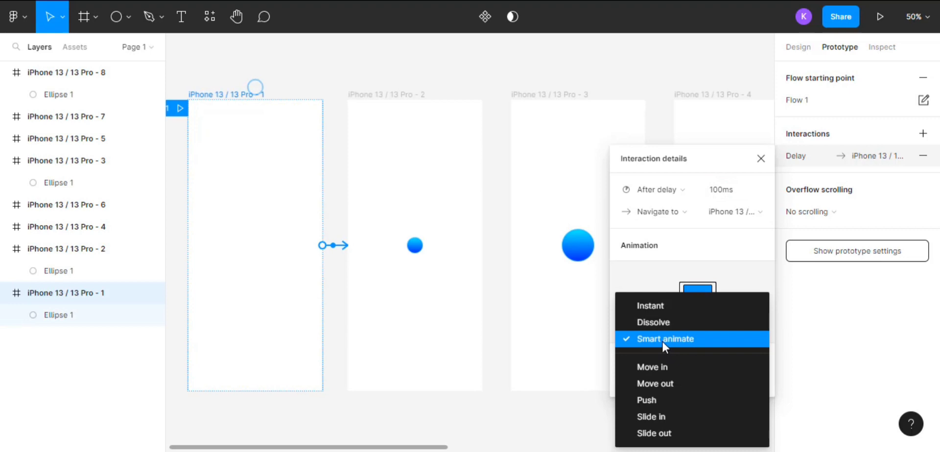
left_click(662, 341)
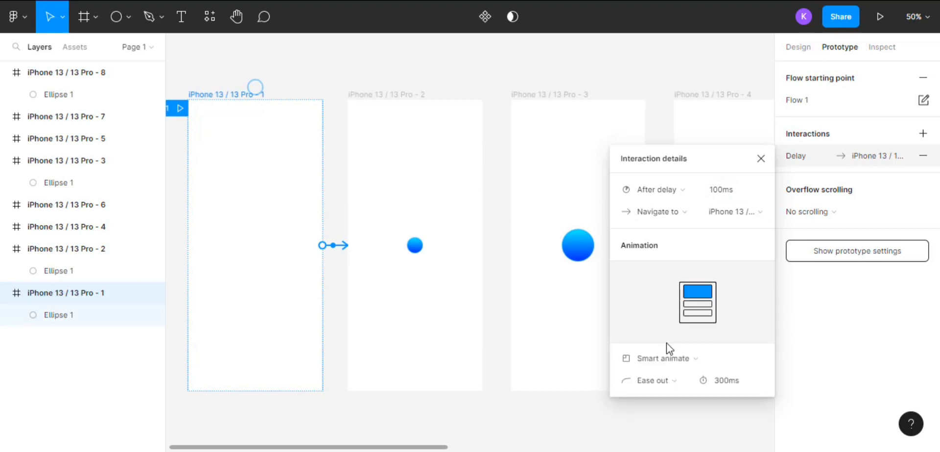
Link frame 2 to frame 3 with an After delay trigger
left_click(390, 94)
left_click_drag(483, 246, 514, 248)
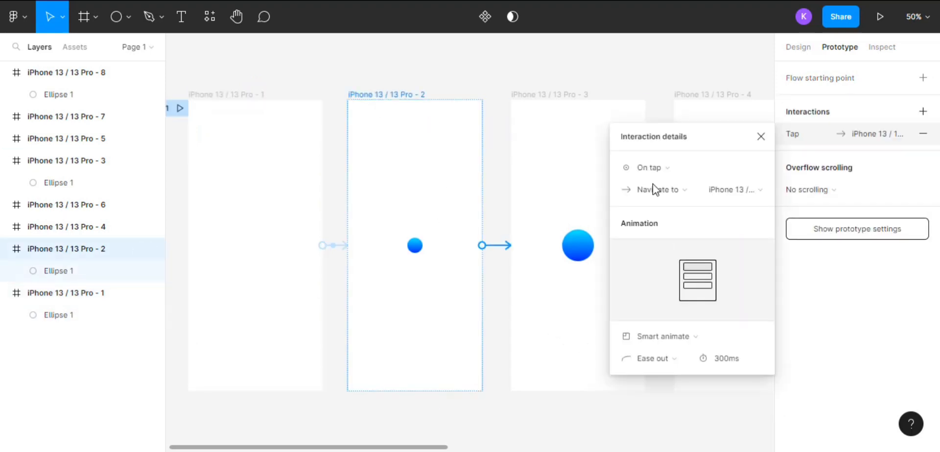
left_click(653, 189)
left_click(654, 167)
left_click(736, 168)
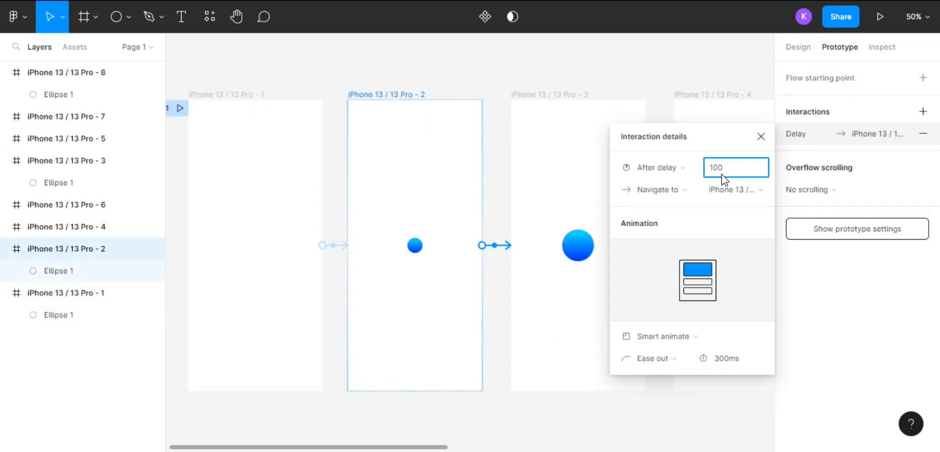
Link frame 3 to frame 4 with an After delay 100ms transition
left_click(600, 58)
left_click(339, 96)
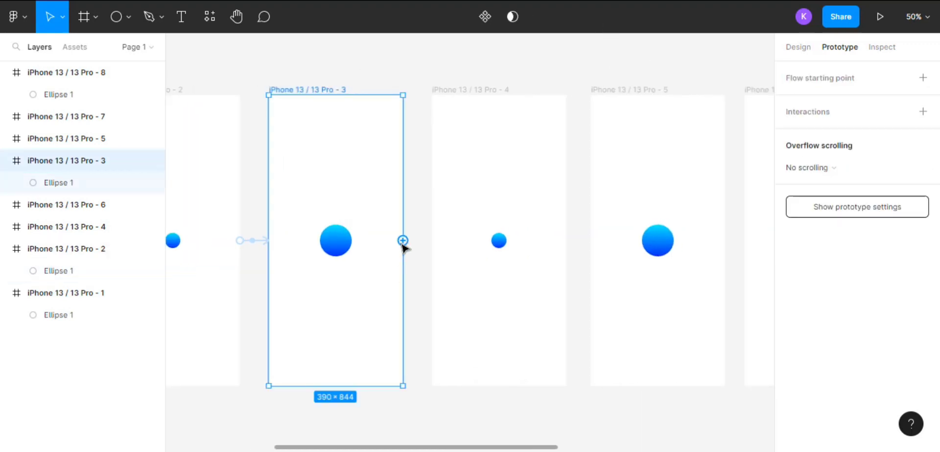
left_click_drag(403, 241, 470, 242)
left_click(653, 167)
left_click(659, 340)
left_click(736, 168)
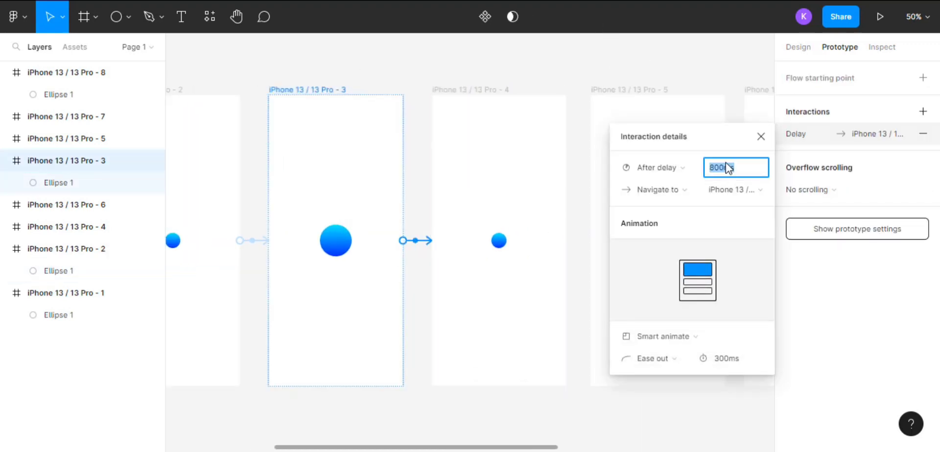
left_click(532, 58)
Link frame 4 to frame 5 with an After delay 100ms transition
left_click(301, 102)
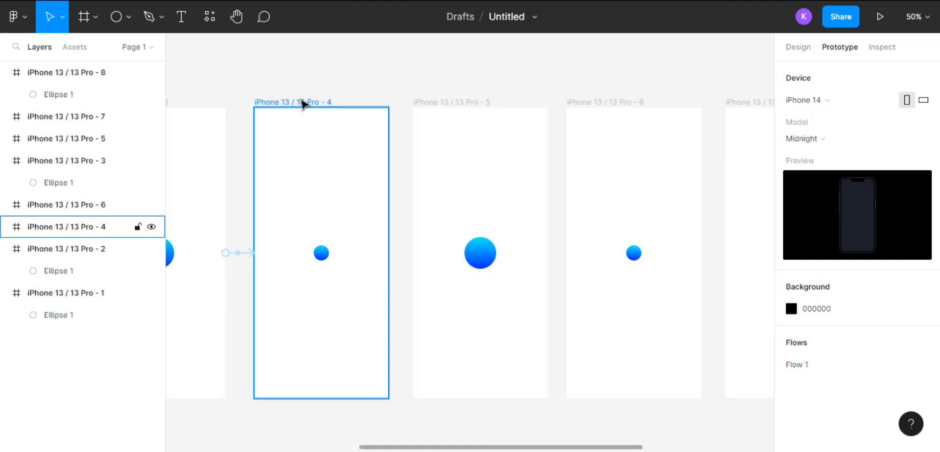
left_click_drag(388, 253, 455, 253)
left_click(649, 167)
left_click(659, 340)
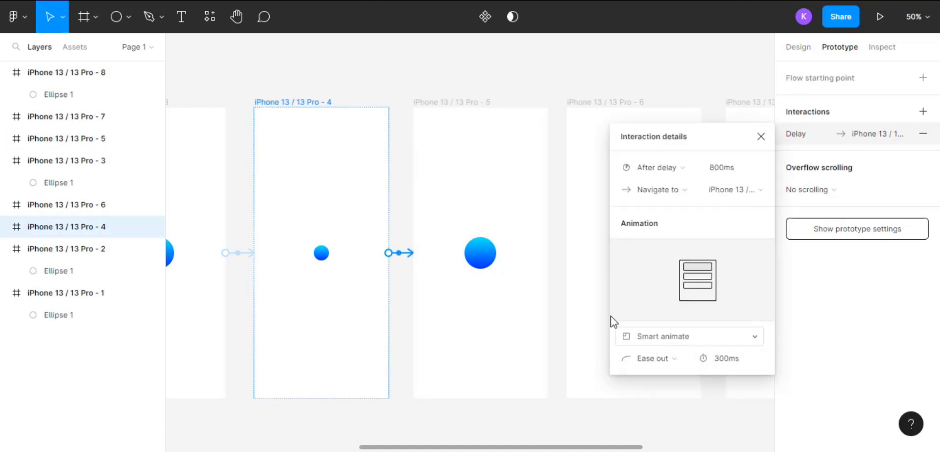
left_click(736, 167)
type("100")
key("Return")
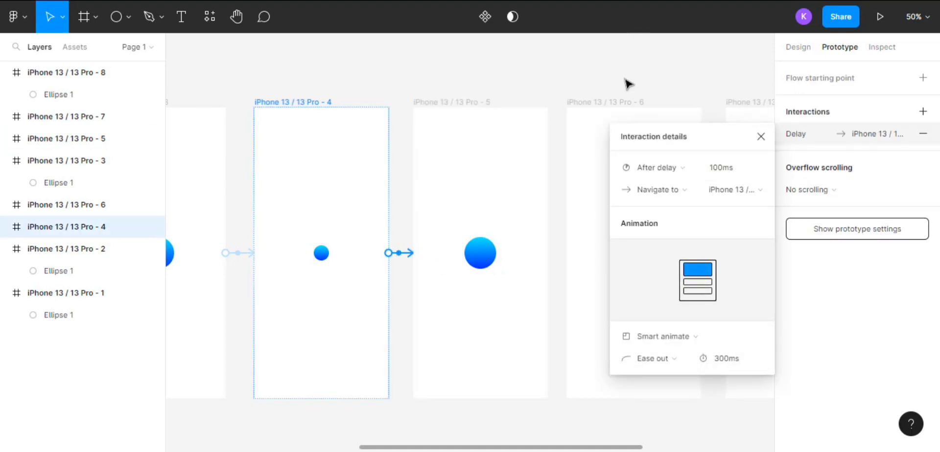
left_click(533, 57)
Link frames 5→6 and 6→7 with After delay 100ms transitions
left_click(257, 101)
left_click_drag(347, 253, 392, 254)
left_click(648, 168)
left_click(659, 340)
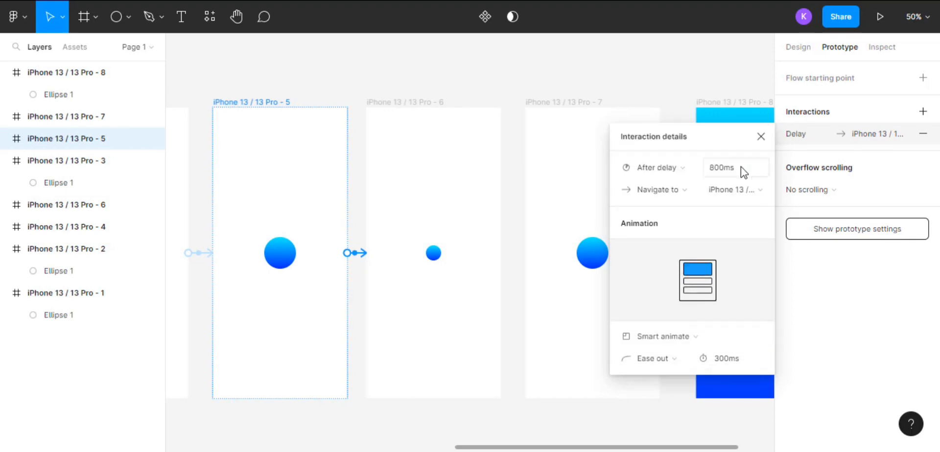
left_click(736, 167)
type("100")
left_click(440, 131)
left_click_drag(500, 253, 558, 252)
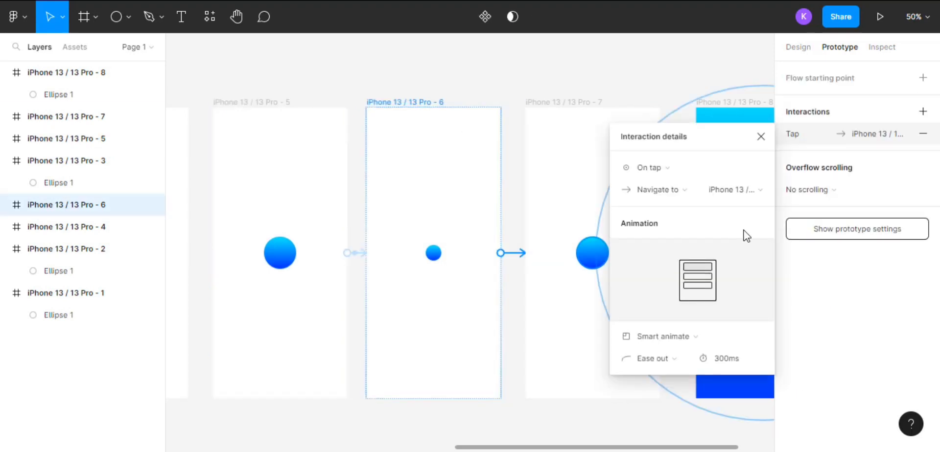
left_click(734, 190)
left_click(648, 167)
left_click(659, 339)
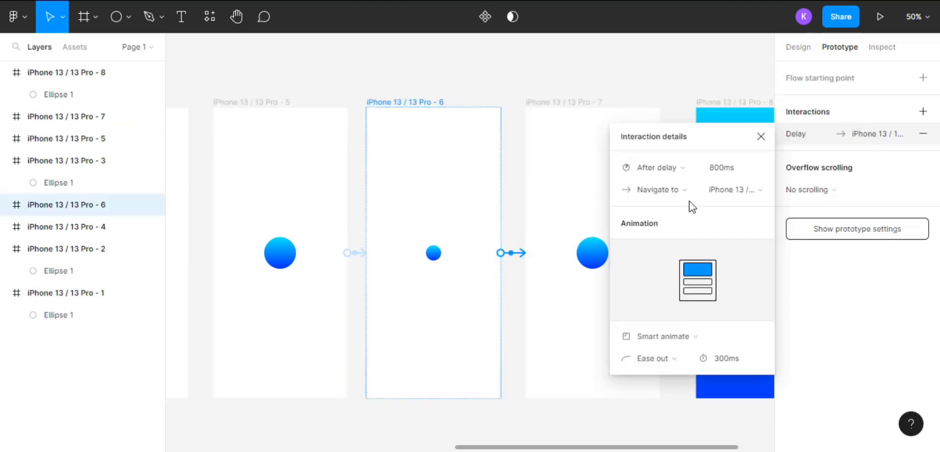
left_click(737, 168)
type("100")
key("Return")
Link frame 7 to the full-gradient frame 8 with an After delay transition
left_click(639, 101)
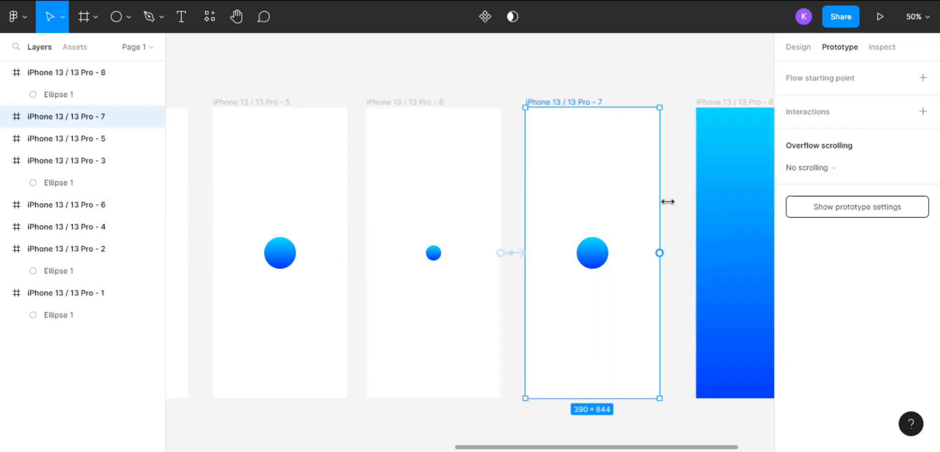
left_click_drag(659, 253, 705, 253)
left_click(752, 167)
left_click(659, 338)
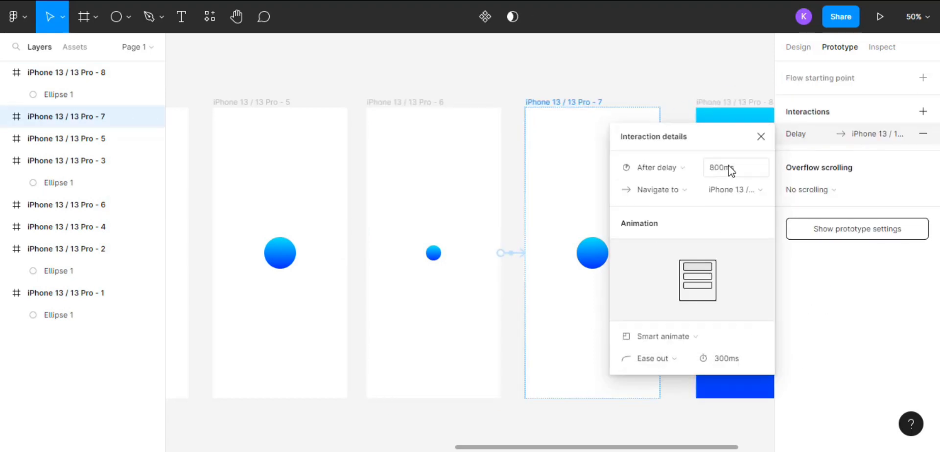
left_click(728, 166)
type("100")
Zoom out to review the whole flow and select the first frame
key("Return")
left_click(394, 103)
key("shift+1")
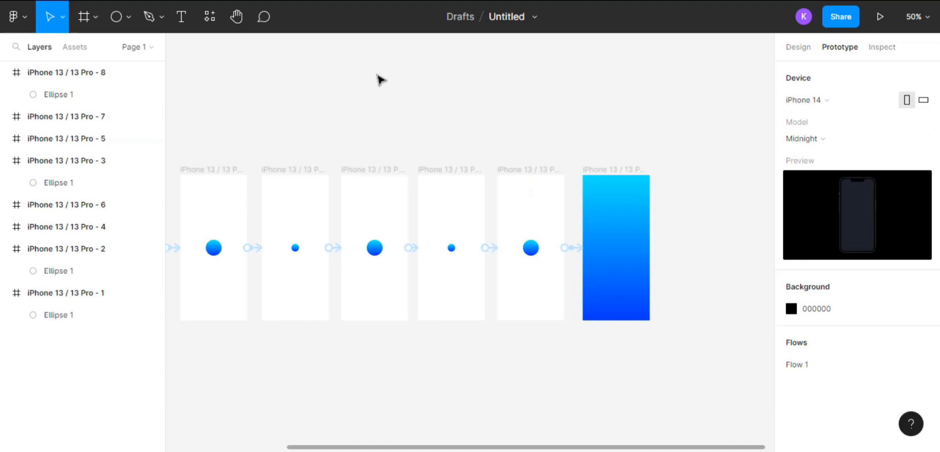
left_click_drag(294, 127, 462, 109)
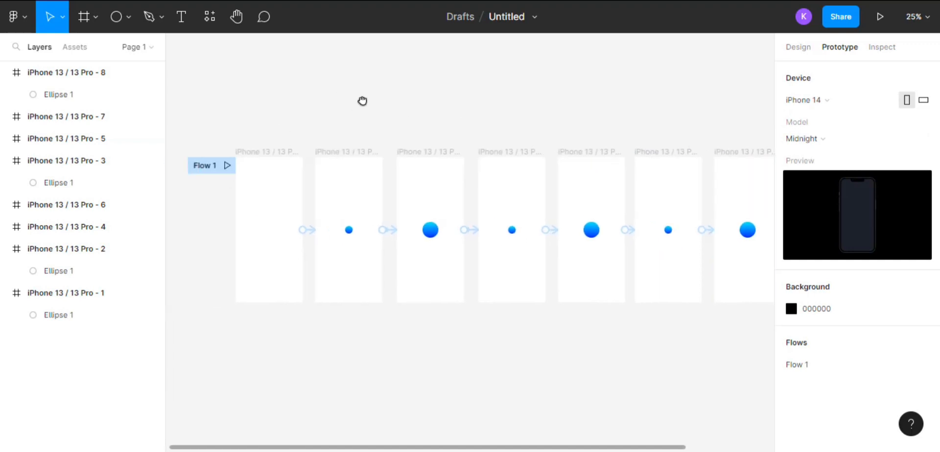
left_click(346, 154)
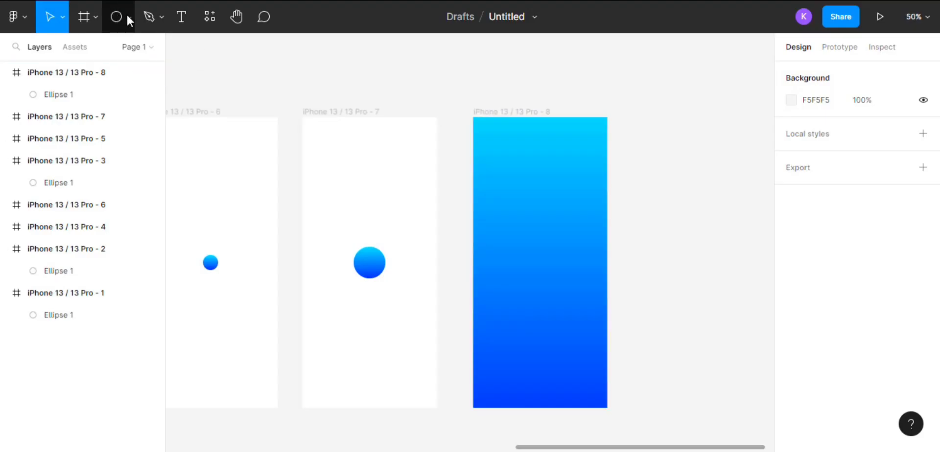
Add a bold, enlarged LOGIN heading to frame 8
left_click(127, 14)
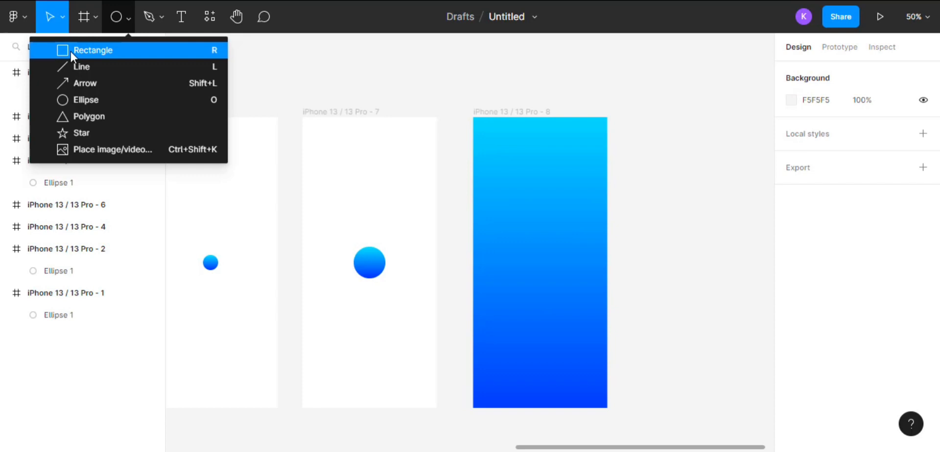
left_click(93, 51)
key("shift+0")
key("t")
left_click(404, 233)
type("LOGIN")
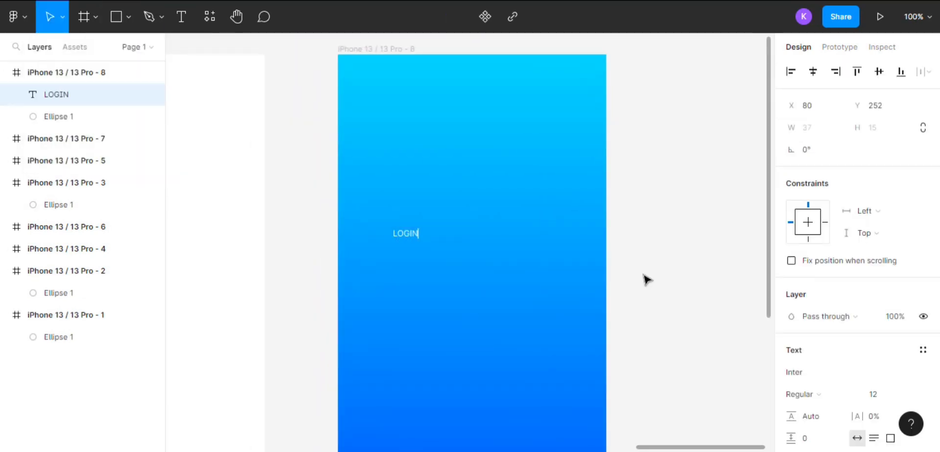
left_click(823, 374)
left_click(829, 375)
left_click(811, 312)
left_click(874, 395)
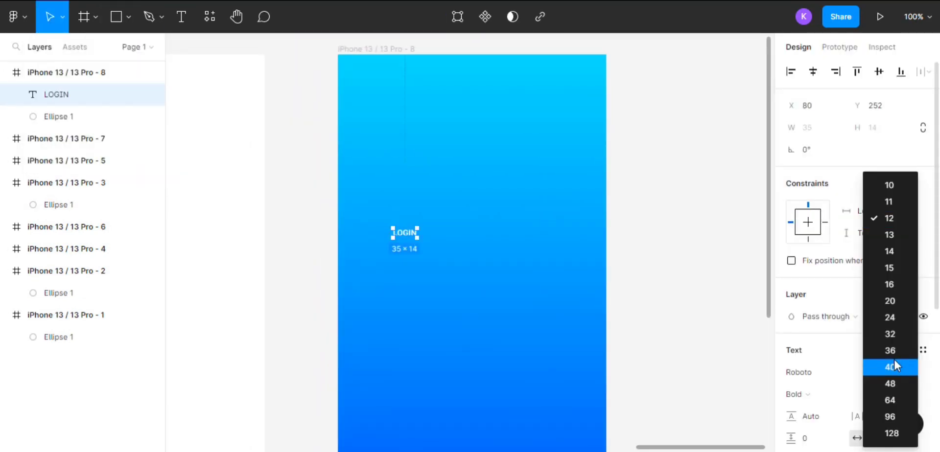
left_click(888, 375)
key("shift+1")
left_click(690, 268)
Draw an input rectangle below LOGIN, size it, and give it a 37% opacity fill
key("r")
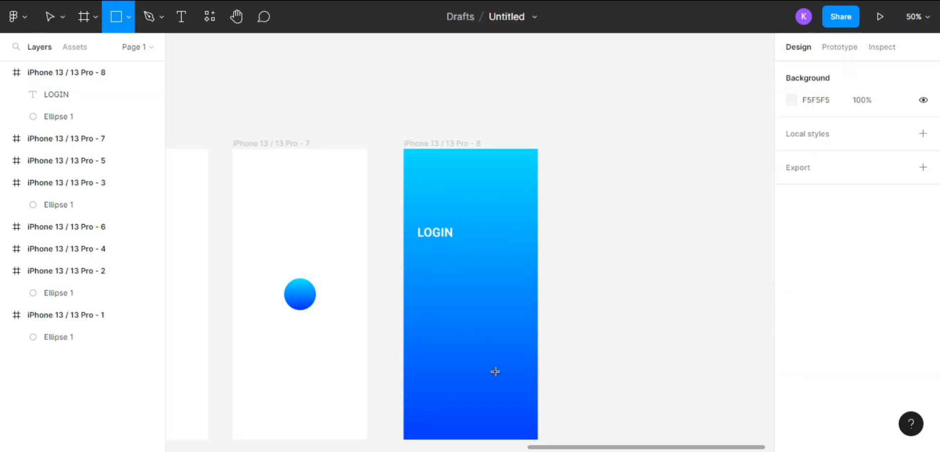
left_click_drag(416, 250, 534, 275)
key("shift+0")
left_click(489, 218)
left_click(874, 394)
left_click(558, 272)
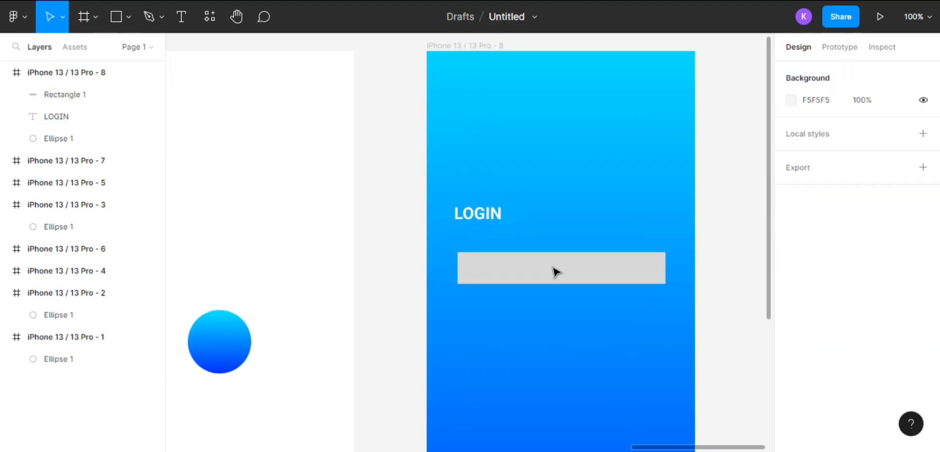
left_click(874, 128)
type("45")
left_click(810, 128)
left_click(632, 253)
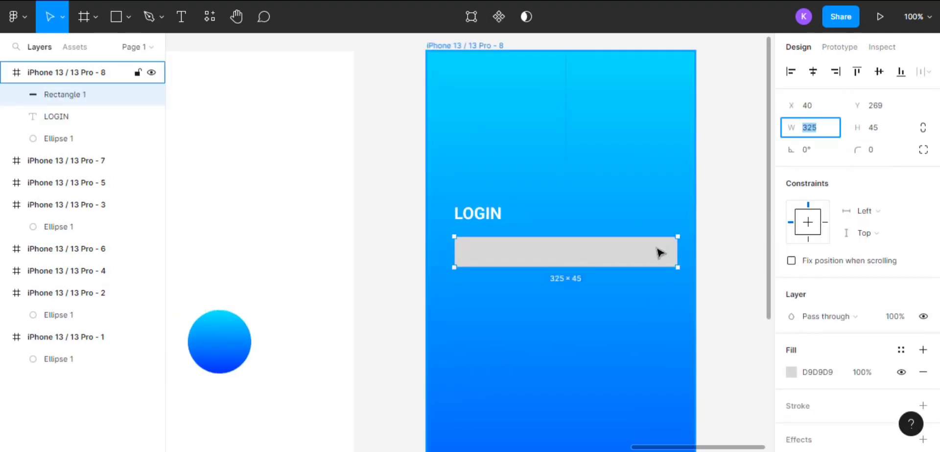
left_click(473, 212)
left_click(559, 252)
left_click(792, 373)
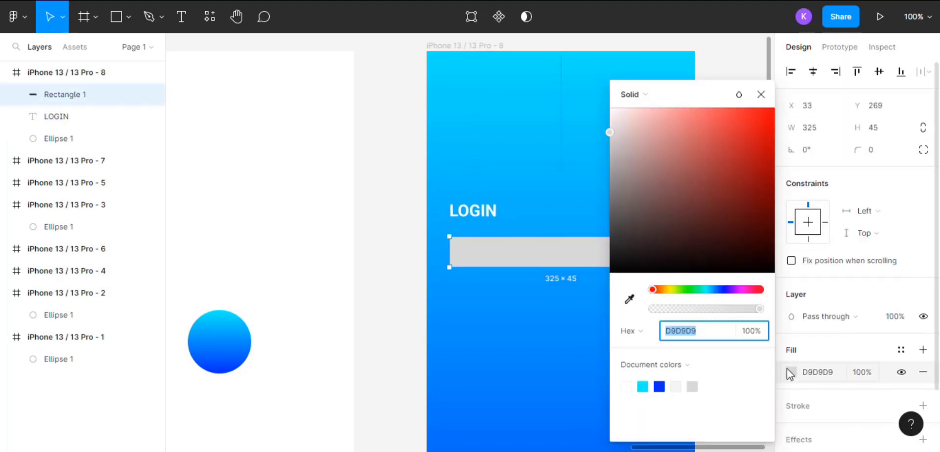
type("37")
key("Return")
left_click(877, 149)
Label the field 'User Name' in white 13px text
key("Return")
left_click(147, 74)
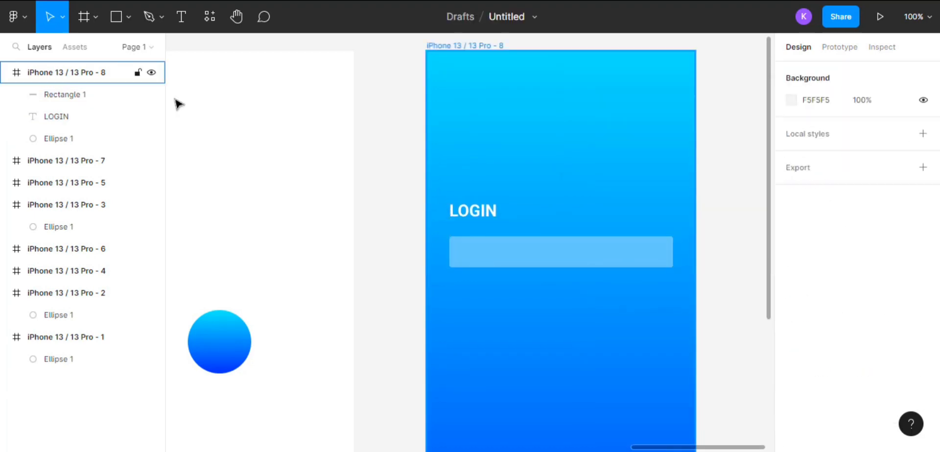
key("t")
left_click(467, 259)
type("me")
key("Escape")
left_click(797, 395)
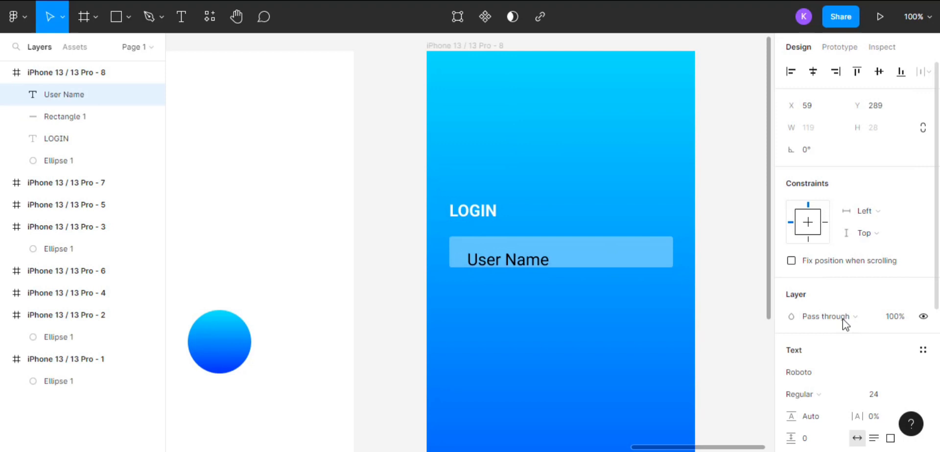
left_click(874, 394)
type("13")
key("Return")
left_click(792, 385)
type("FFFFFF")
key("Return")
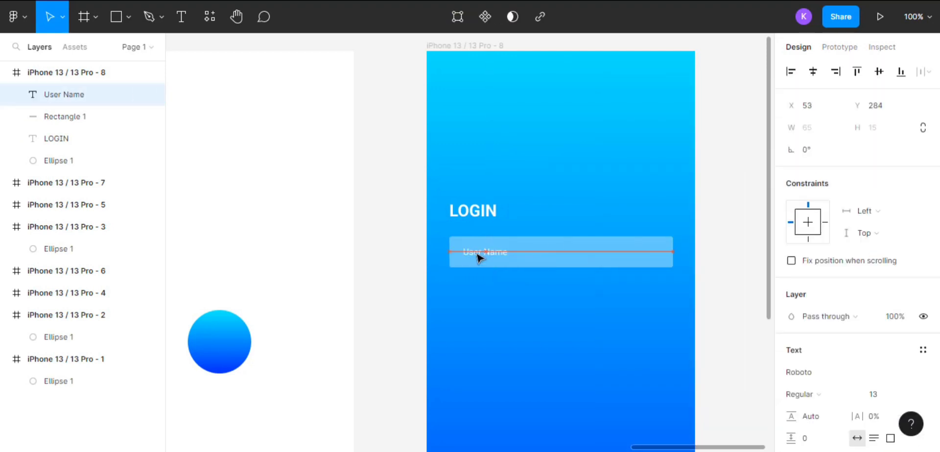
left_click(478, 253)
left_click(558, 220)
left_click(792, 372)
left_click(499, 249)
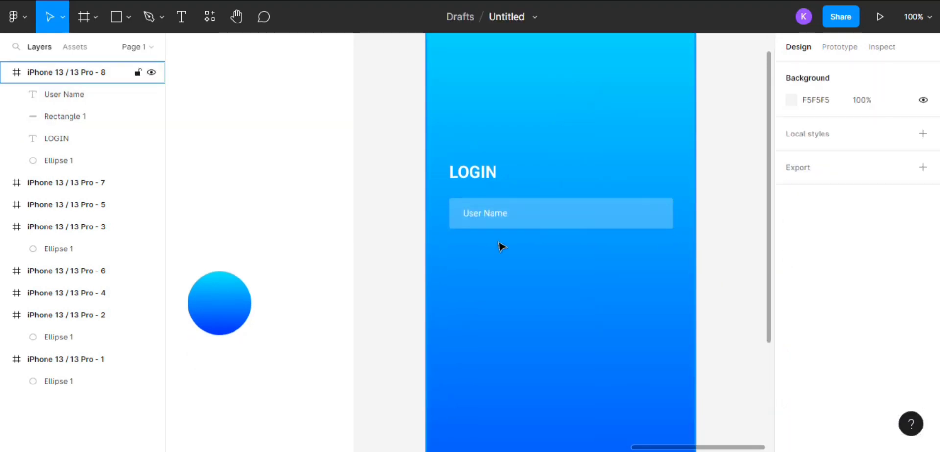
Duplicate the field below and relabel the copy 'Password'
left_click(559, 213)
left_click(485, 213, "shift")
mouse_move(581, 220)
left_mouse_down()
mouse_move(551, 262)
mouse_move(559, 294)
left_mouse_up()
double_click(485, 253)
Make a solid white third field with centred black 'Sign In' text as the button
left_click(558, 253)
left_click(792, 372)
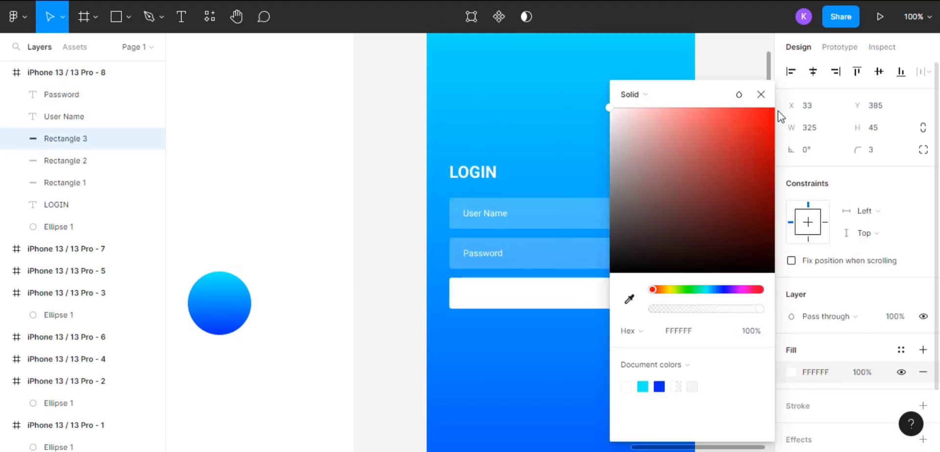
left_click(761, 95)
left_click_drag(482, 254, 482, 294)
left_click(792, 314)
double_click(558, 294)
type("Sign")
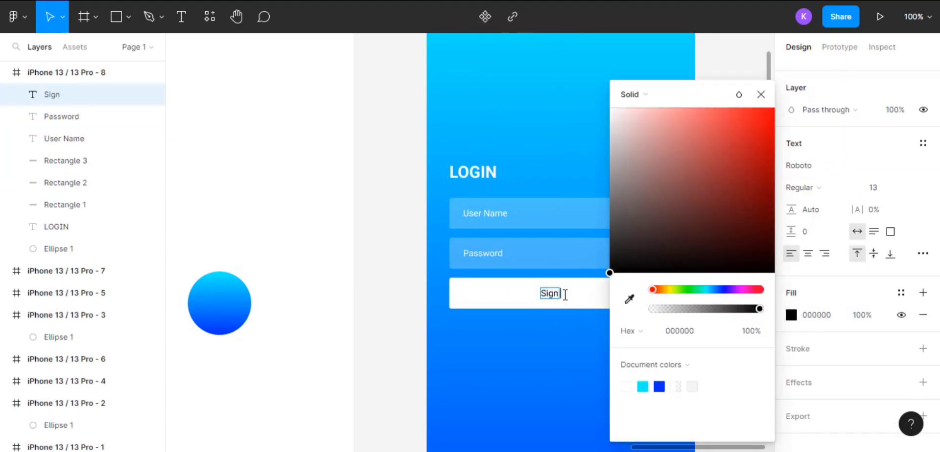
type(" In")
key("Escape")
left_click(560, 294)
left_click(514, 294, "shift")
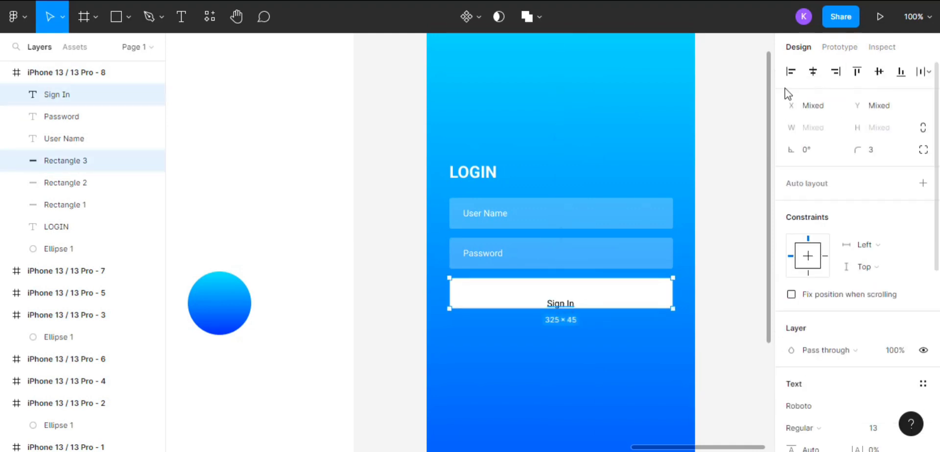
left_click(879, 71)
left_click(727, 264)
Group the login form elements and nudge the group down to Y 382
left_click_drag(440, 96, 683, 316)
key("ctrl+g")
left_click_drag(560, 257, 560, 198)
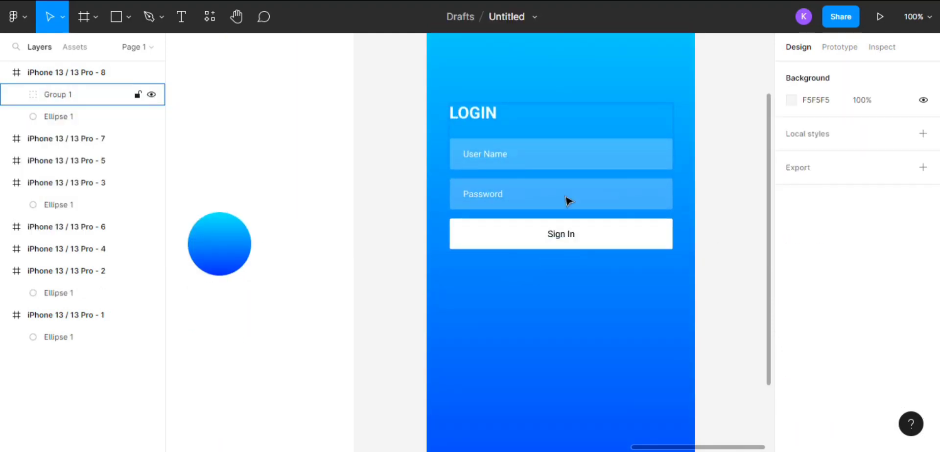
left_click(567, 201)
key("Down")
key("Down")
key("Down")
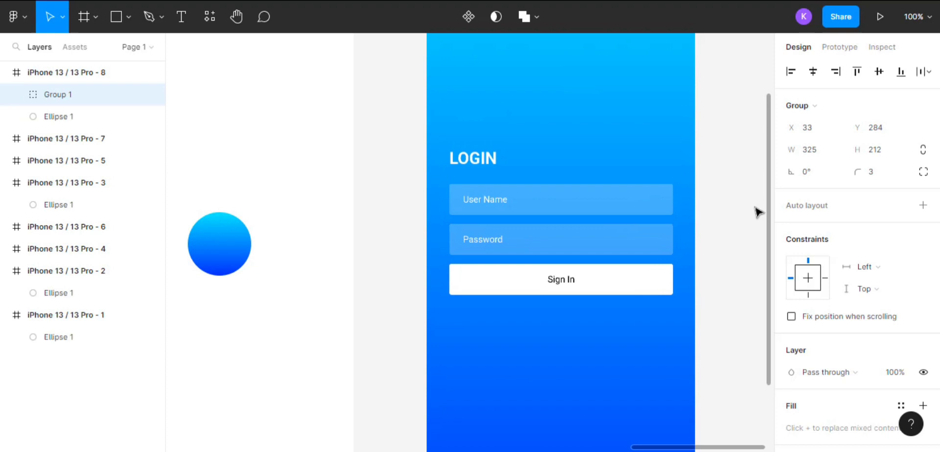
key("Down")
key("Down")
key("Down")
key("Down")
key("Down")
key("Down")
key("Down")
key("Down")
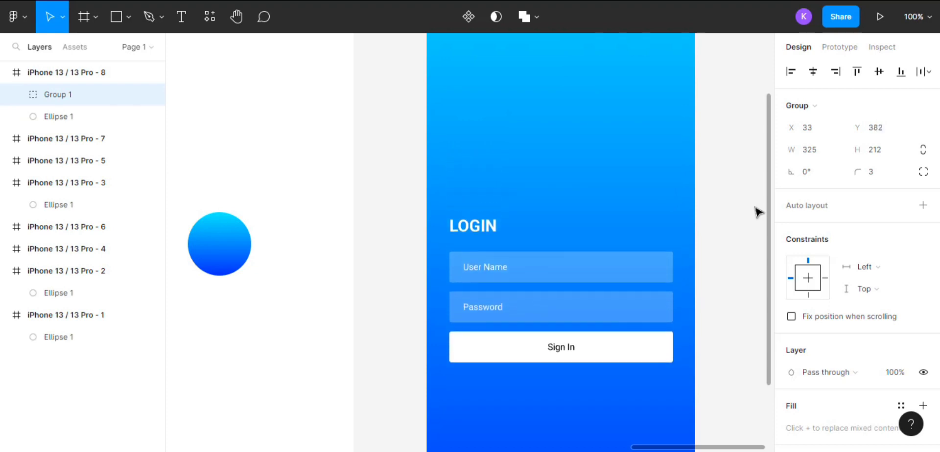
scroll(852, 338, "down", 1)
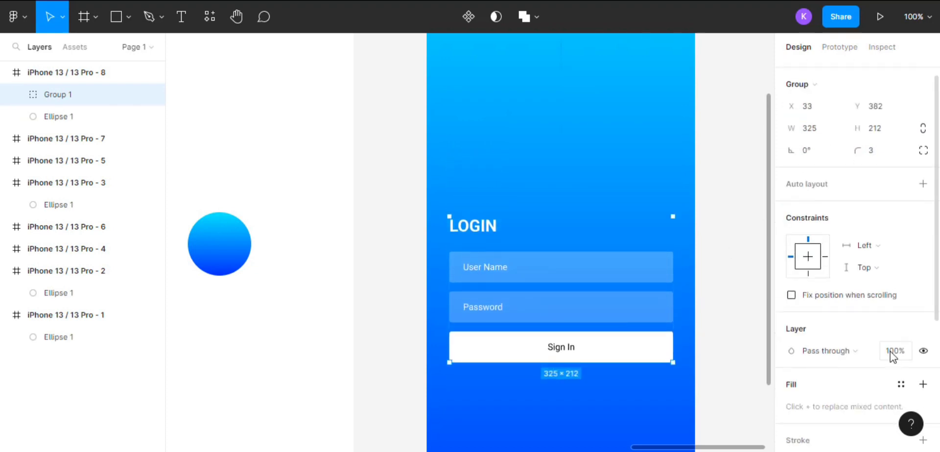
type("0")
Set the login group's layer opacity to 0%
key("Return")
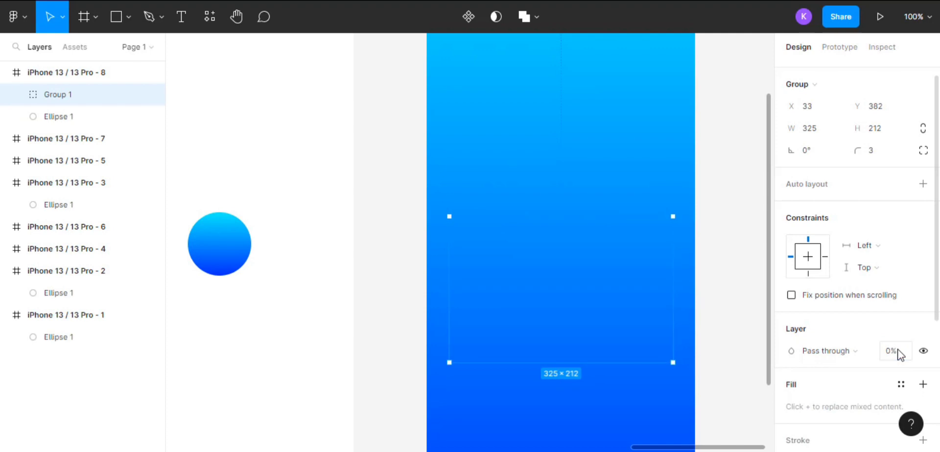
key("Escape")
key("ctrl+minus")
Duplicate frame 8 as frame 9 and centre its login group vertically
left_click(479, 93)
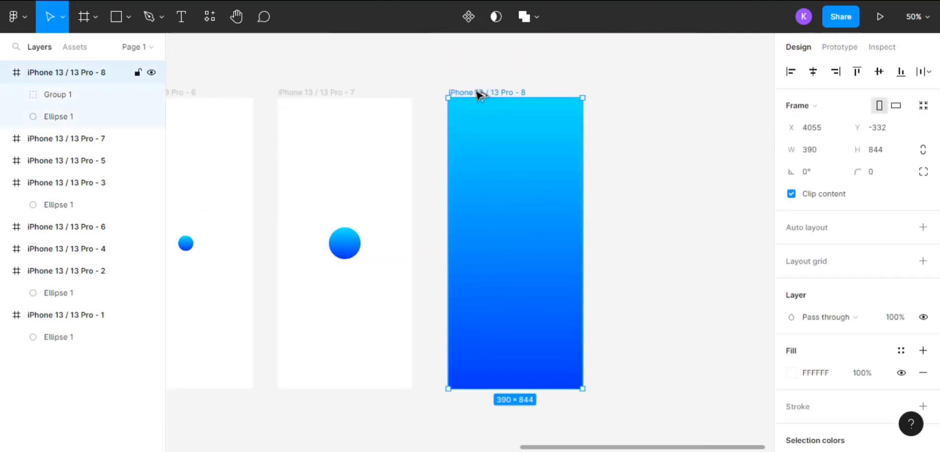
left_click_drag(479, 93, 634, 93, "alt")
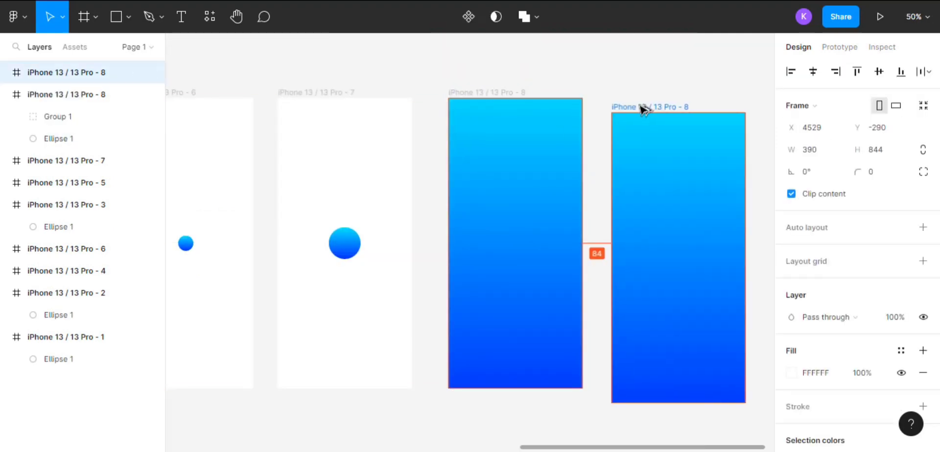
left_click(665, 284)
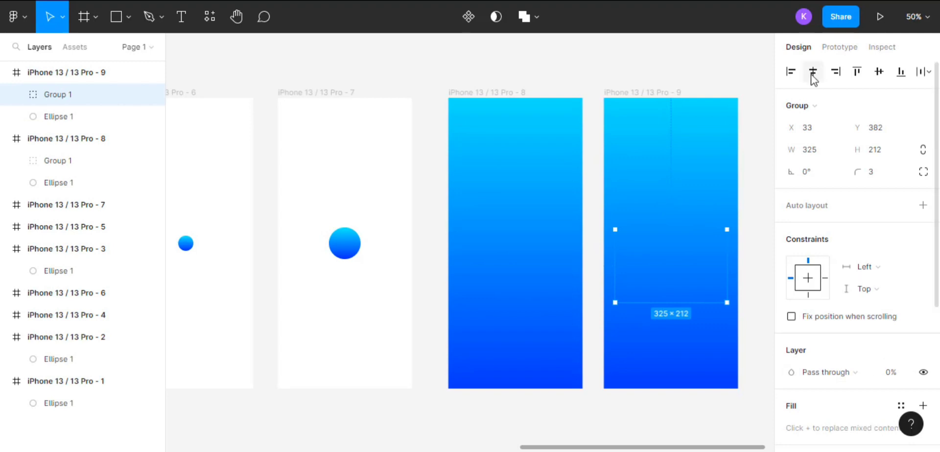
left_click(879, 71)
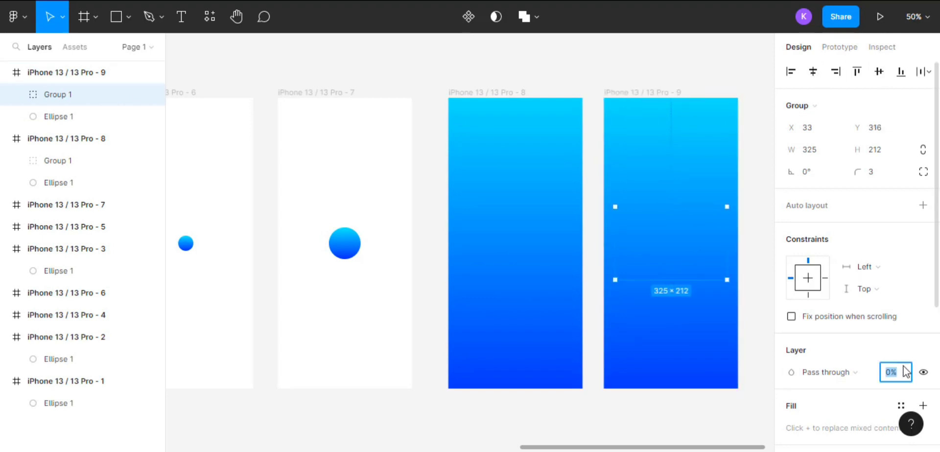
type("100")
Restore the frame 9 login group to 100% opacity
key("Return")
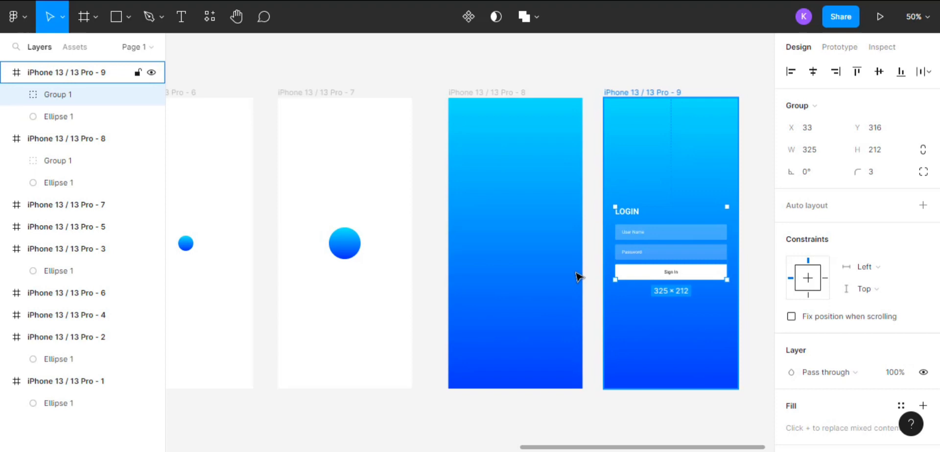
left_click(576, 235)
key("shift+e")
scroll(577, 235, "up", 5)
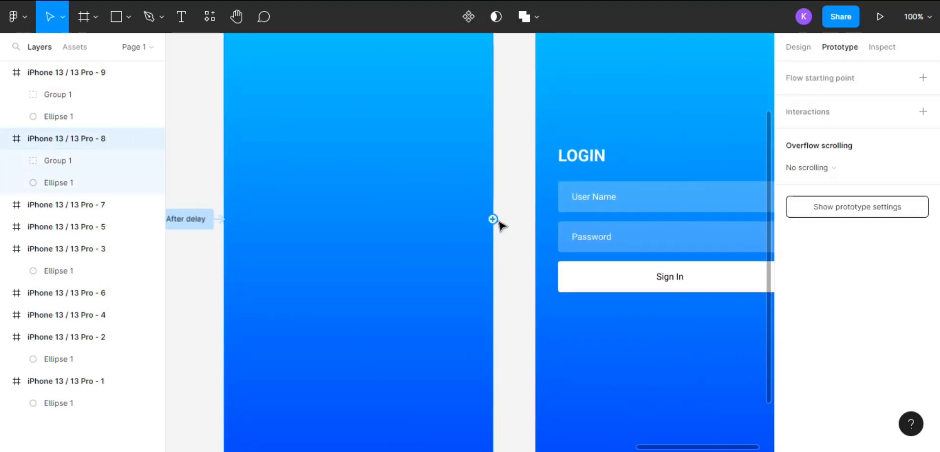
Connect frame 8 to frame 9 with an After delay 100ms Smart animate transition
left_click_drag(493, 219, 586, 229)
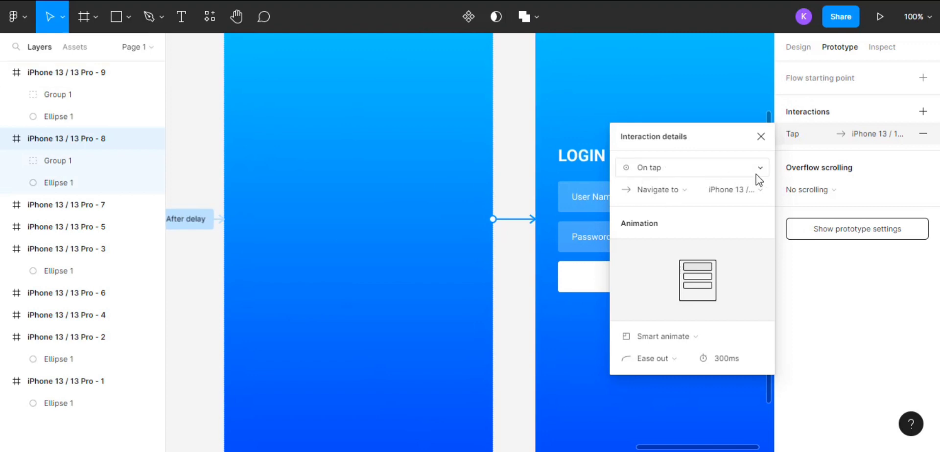
left_click(756, 171)
left_click(668, 337)
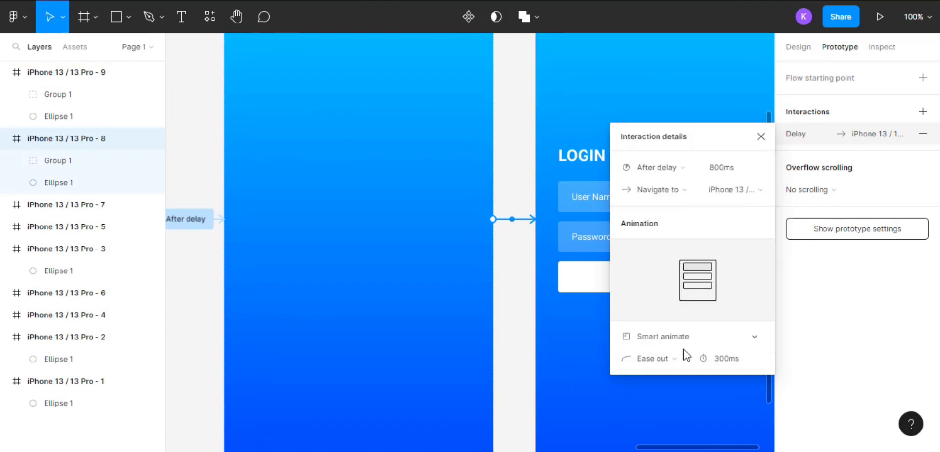
left_click(721, 167)
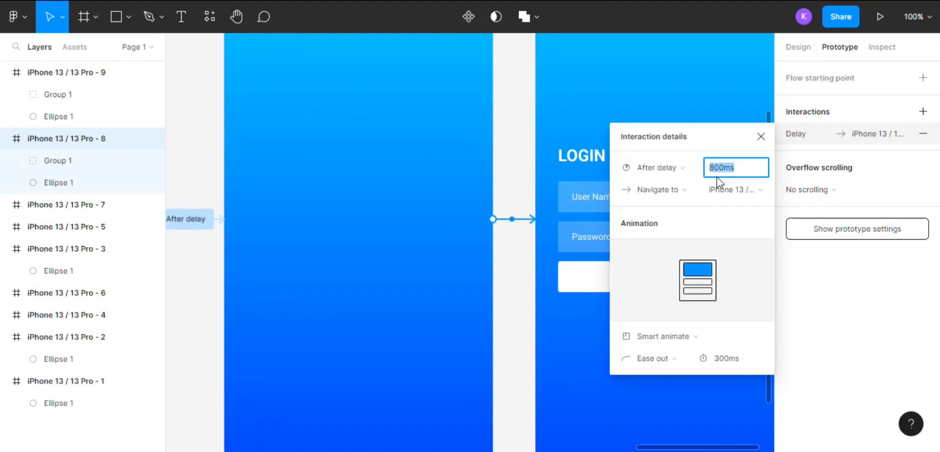
type("100")
type("ms")
key("Return")
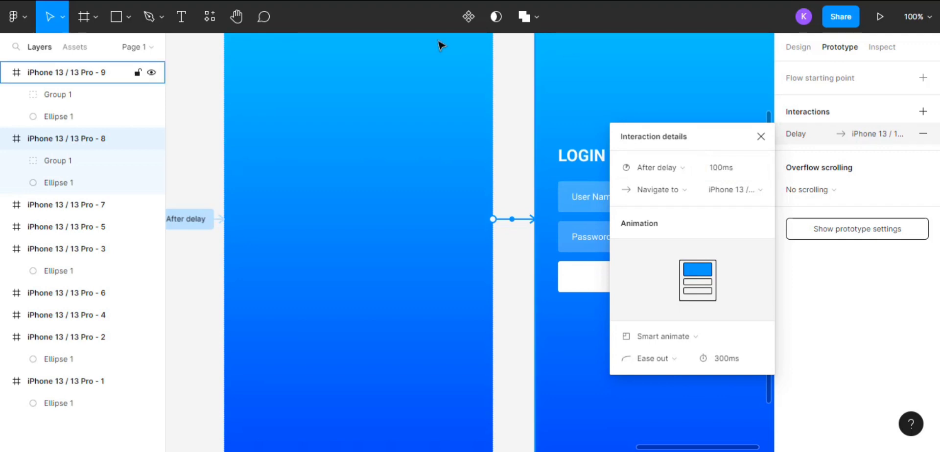
left_click(510, 73)
Zoom out and pan to bring the first loading frame into view
key("minus")
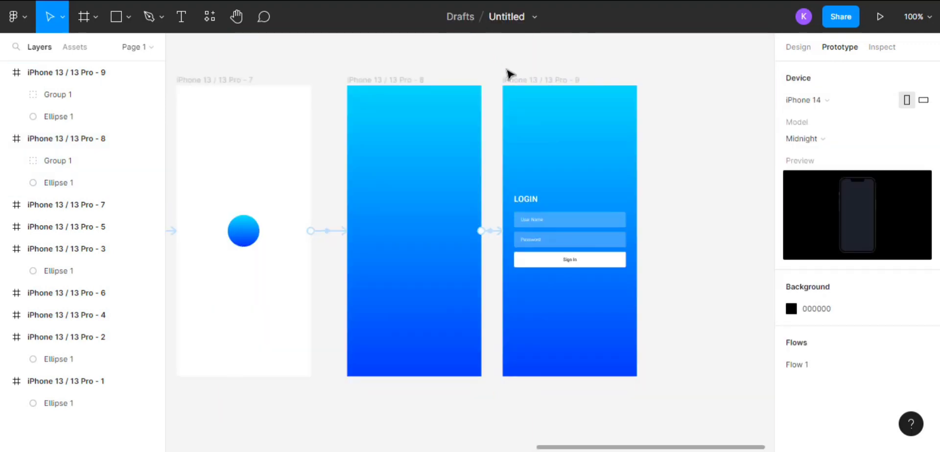
key("minus")
left_click_drag(366, 118, 272, 99)
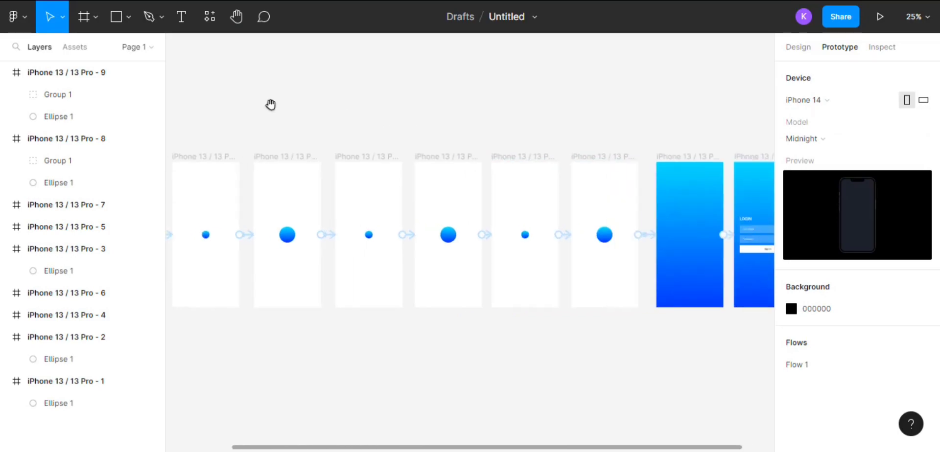